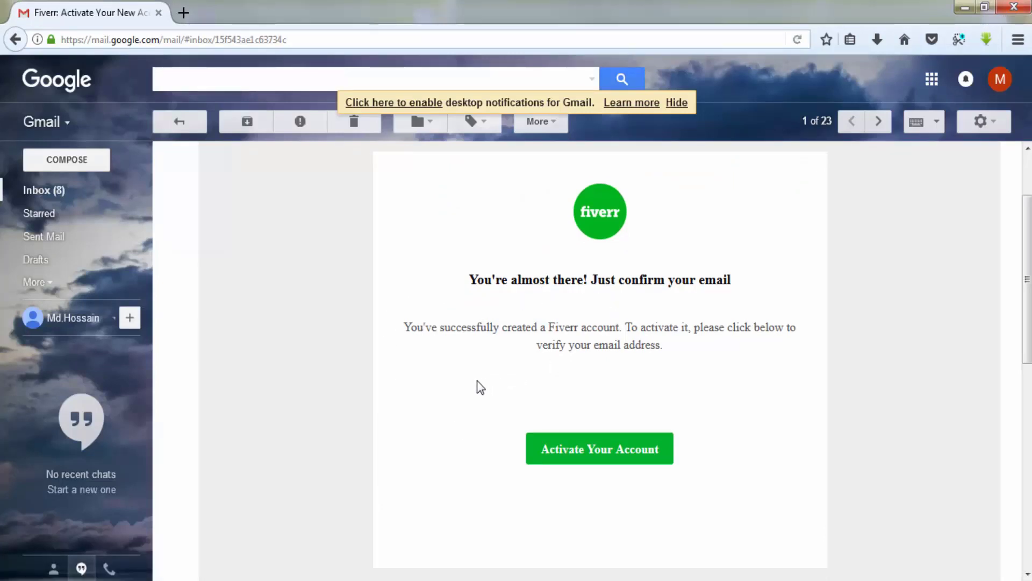
Step: Activate the new Fiverr account via the confirmation email's activation button
left_click(594, 457)
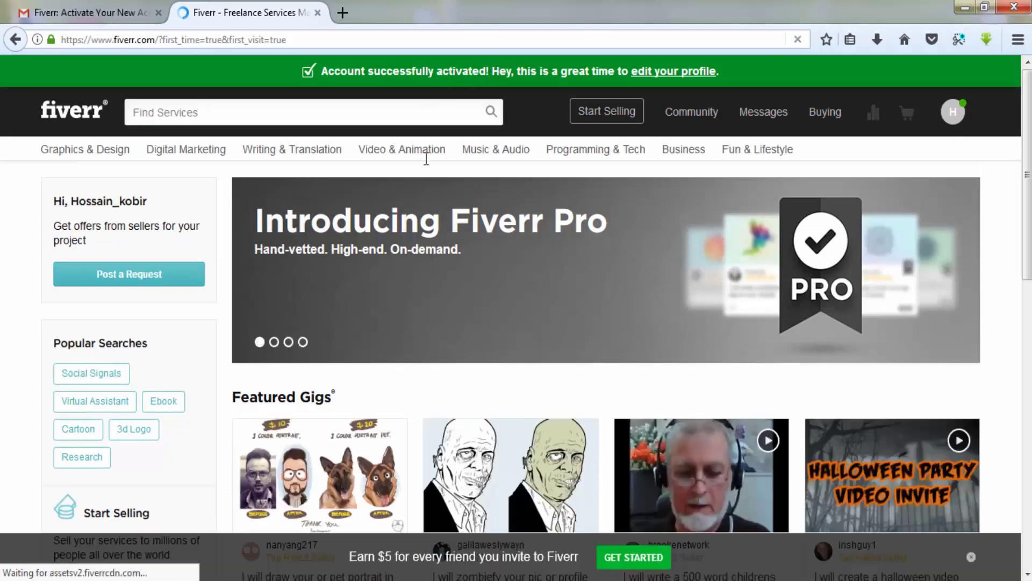
Step: Let the signed-in Fiverr home page load with the activation confirmation
mouse_move(389, 152)
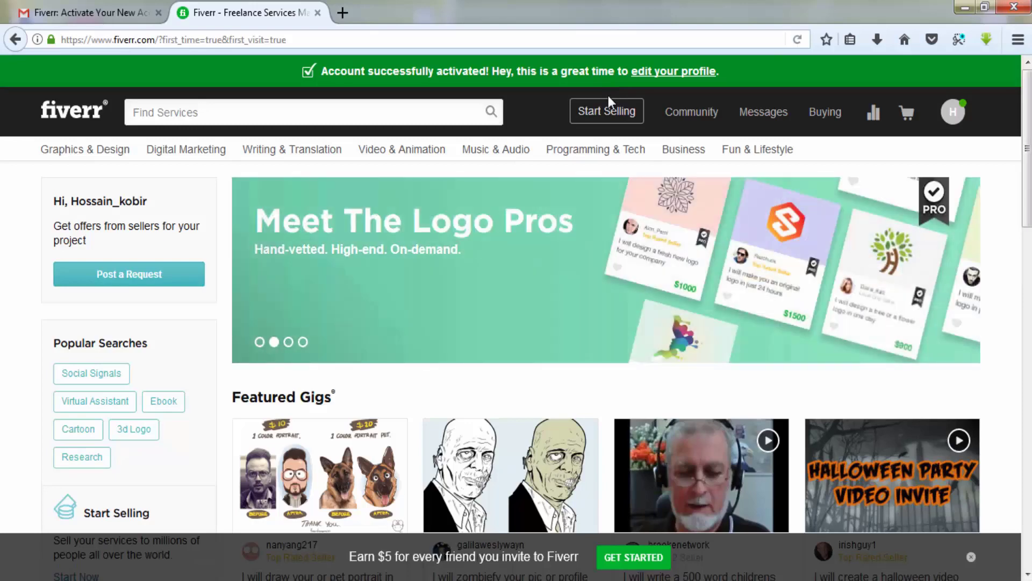
Step: Enter the account holder's full name in the profile settings
left_click(672, 75)
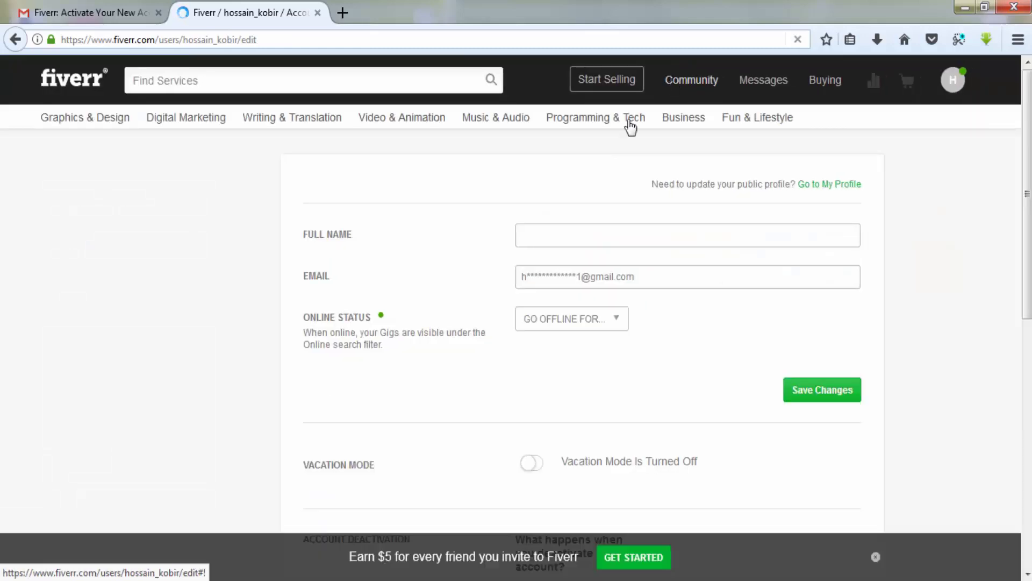
left_click(538, 233)
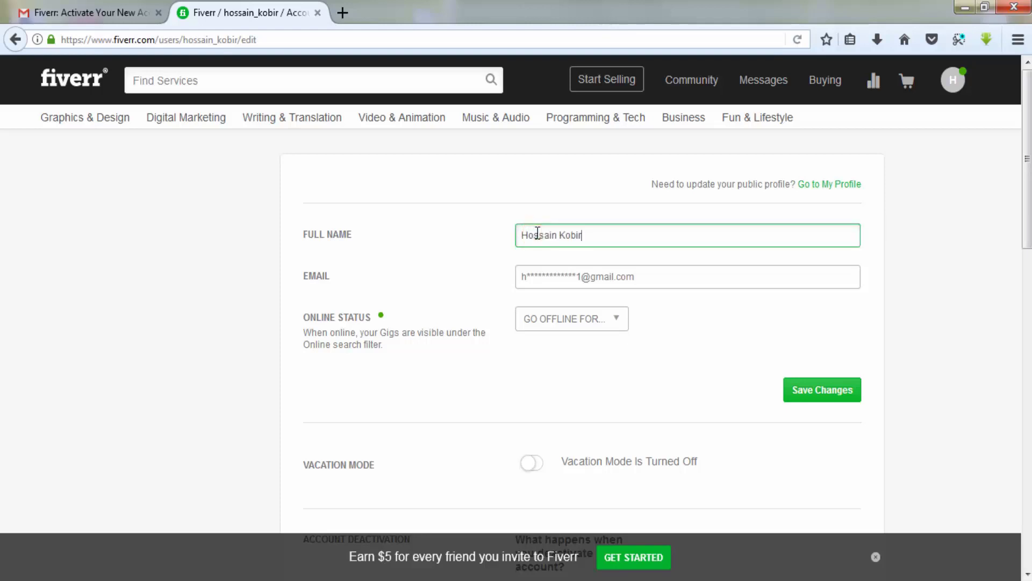
left_click(499, 396)
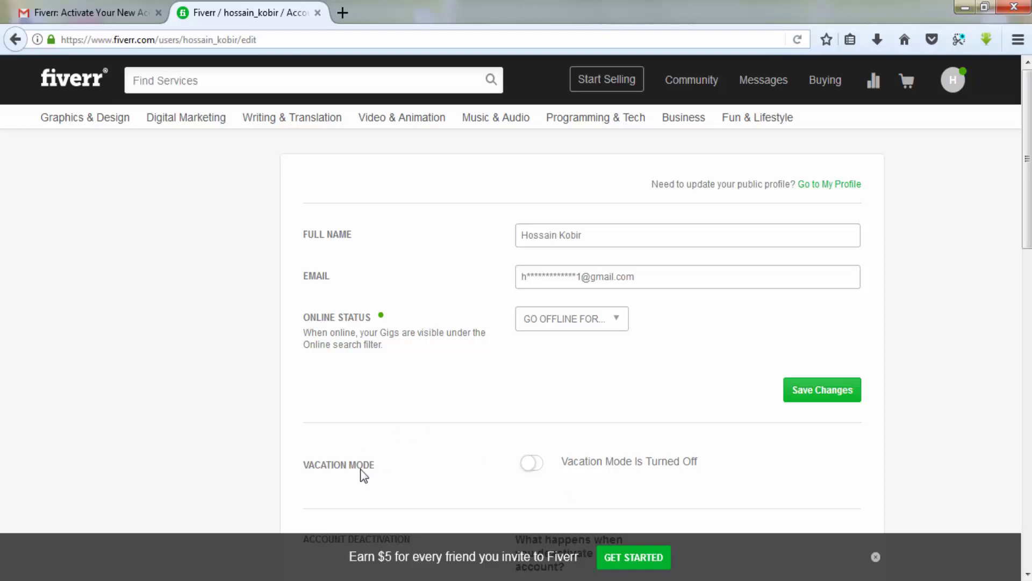
Step: Leave vacation mode off and save the settings changes
left_click(534, 465)
left_click(529, 466)
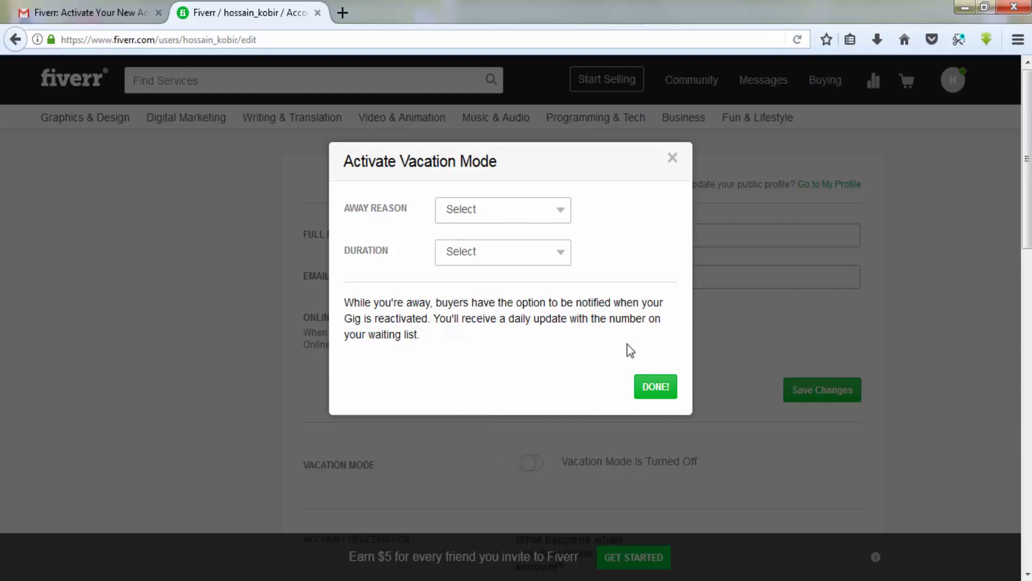
left_click(672, 159)
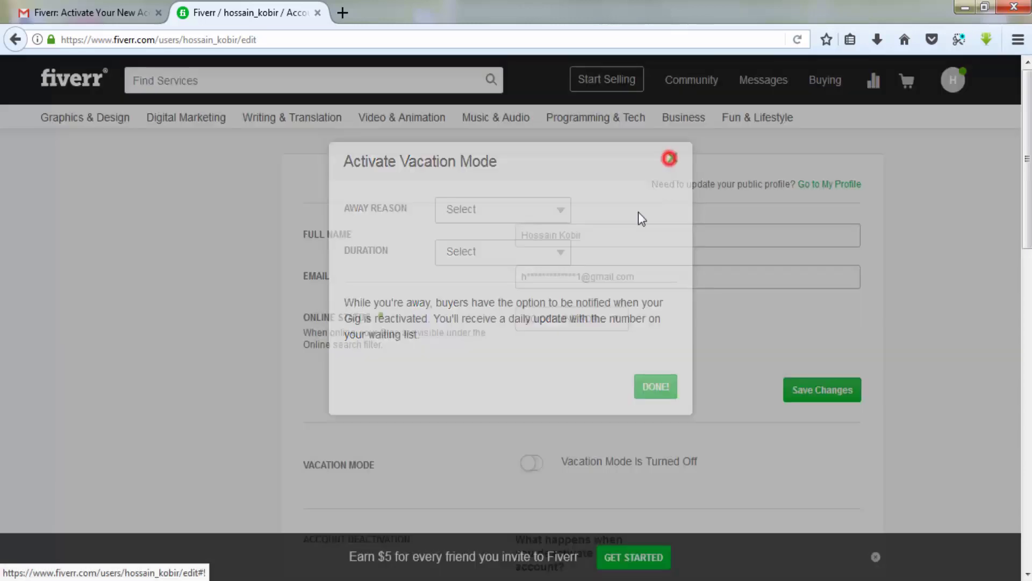
left_click(819, 386)
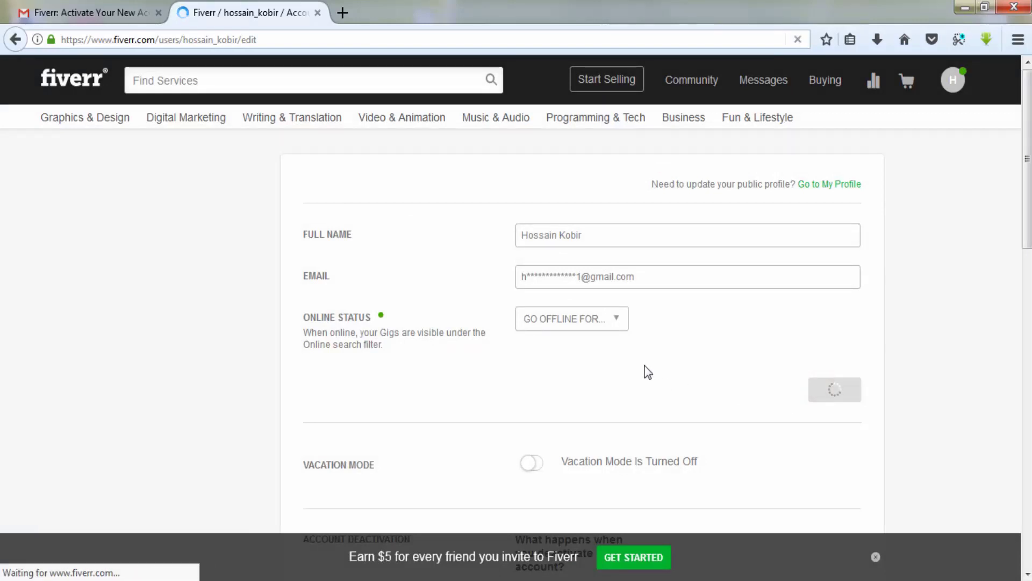
Step: Open the Security settings from the dashboard's missing security-question to-do
left_click(69, 161)
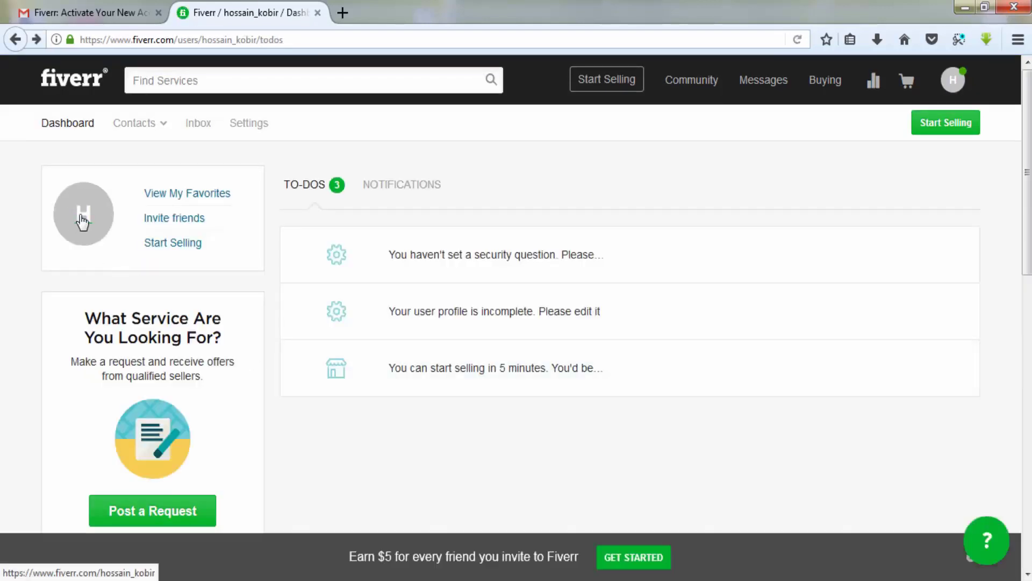
mouse_move(465, 279)
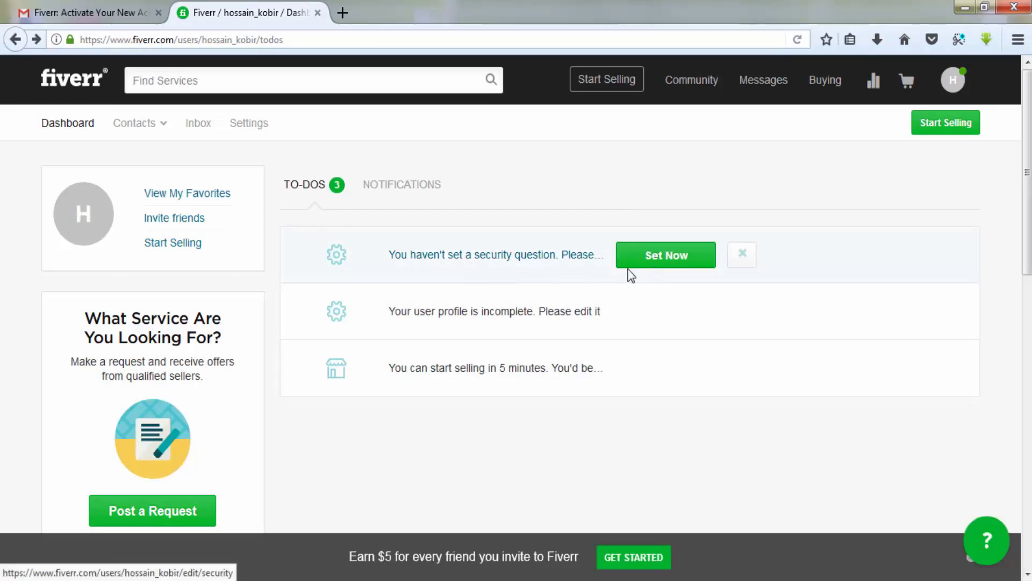
mouse_move(594, 308)
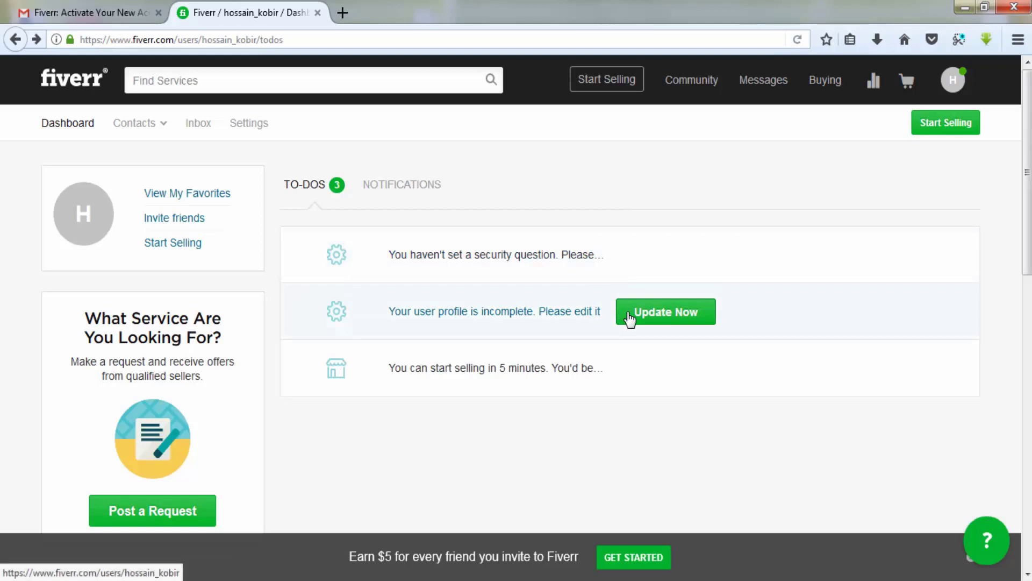
mouse_move(477, 256)
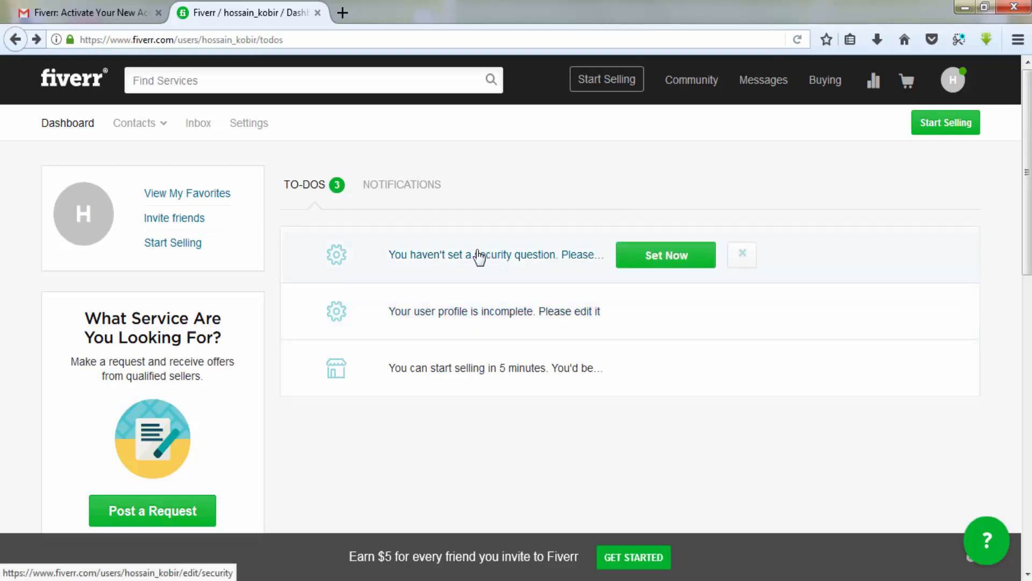
left_click(635, 261)
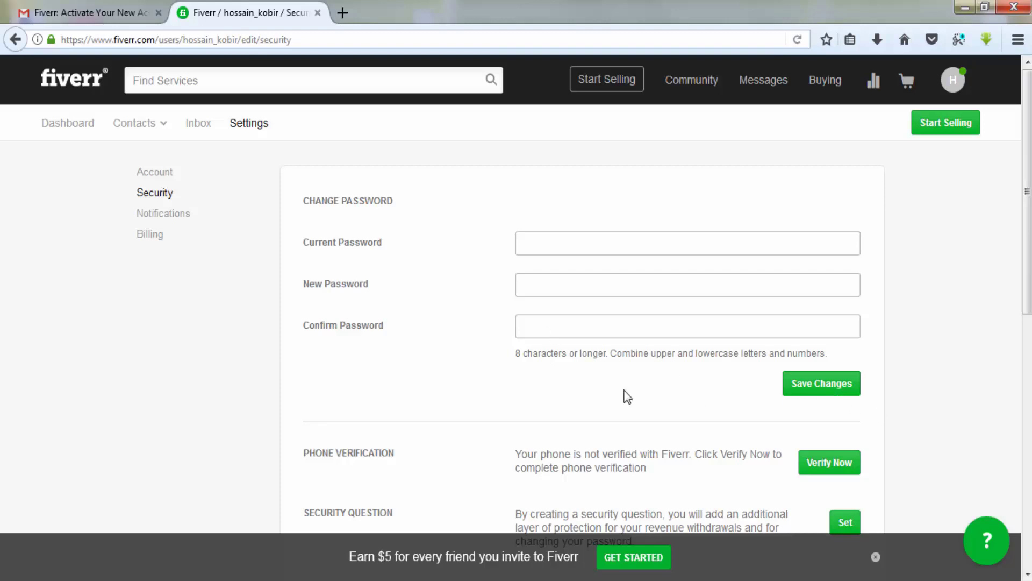
Step: Verify the Bangladesh phone number by SMS, entering the received verification code
scroll(437, 376, "down", 2)
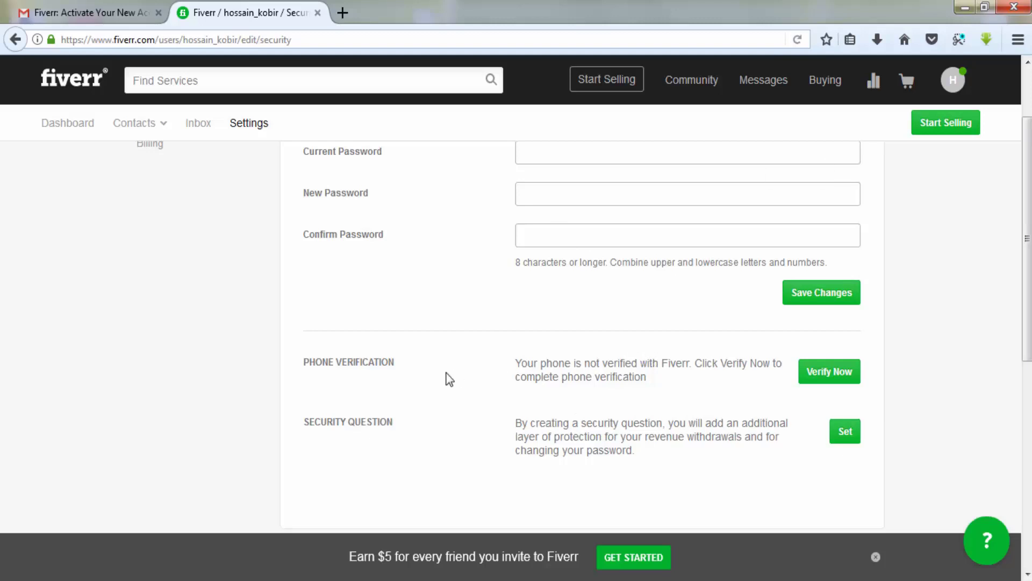
left_click(816, 374)
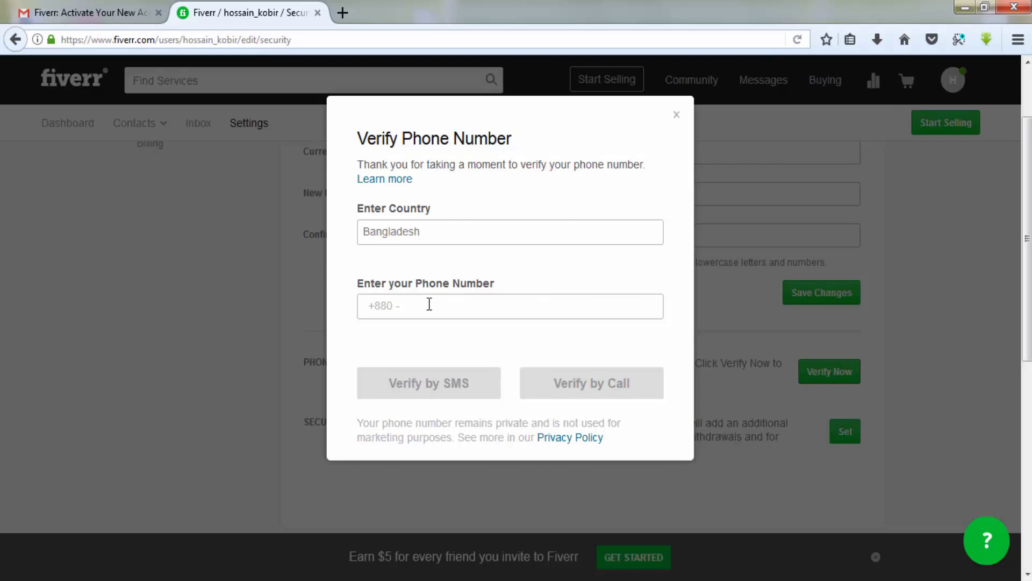
left_click(430, 304)
key("ctrl+v")
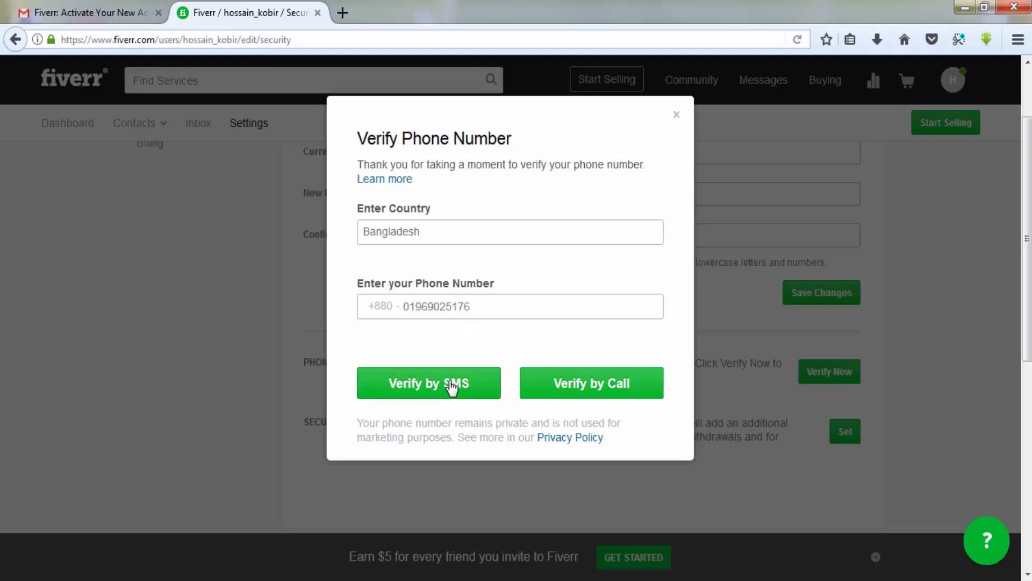
left_click(434, 385)
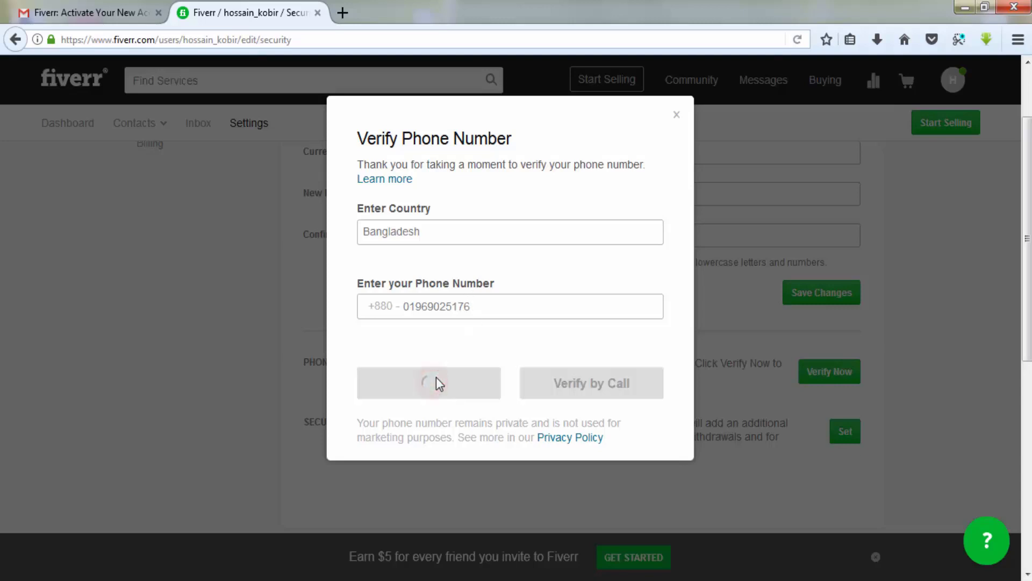
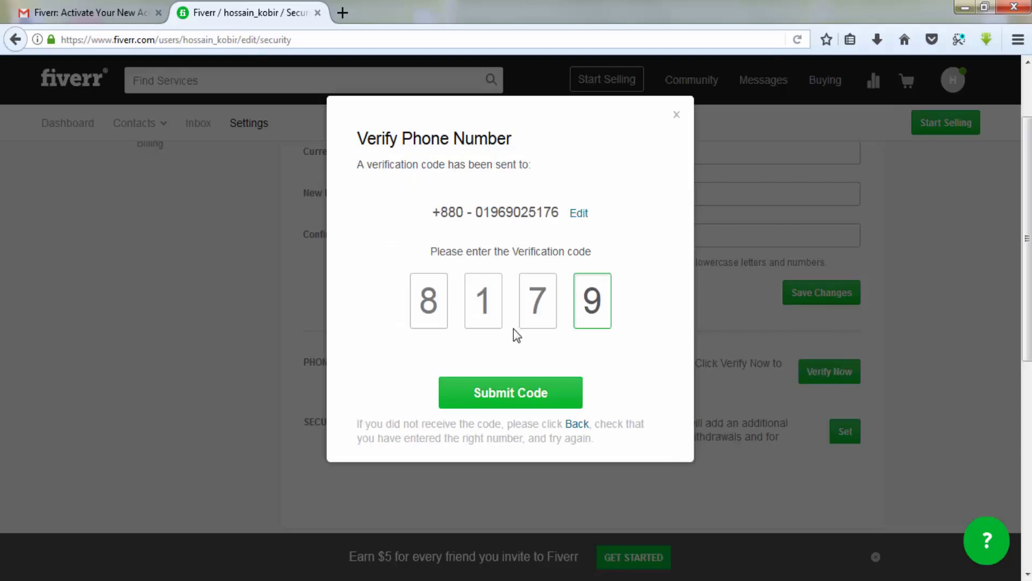
left_click(507, 395)
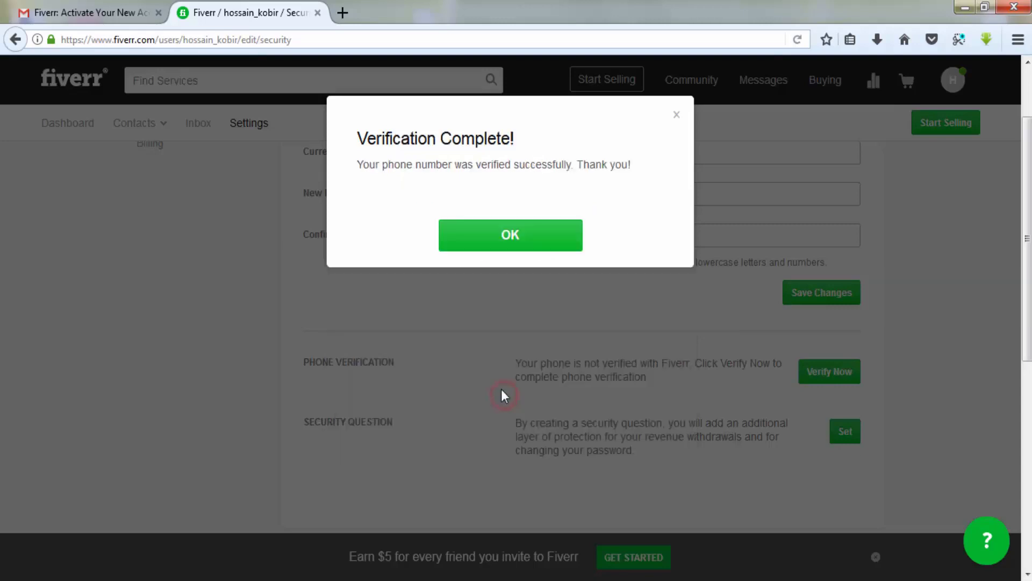
Step: Choose a security question, give its answer, and finish back to the dashboard
left_click(504, 239)
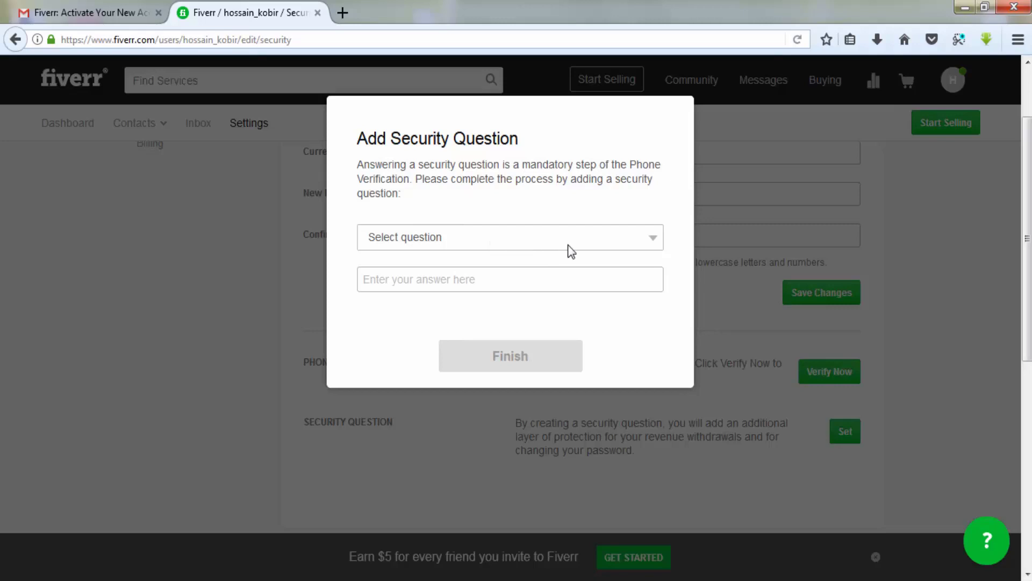
left_click(646, 241)
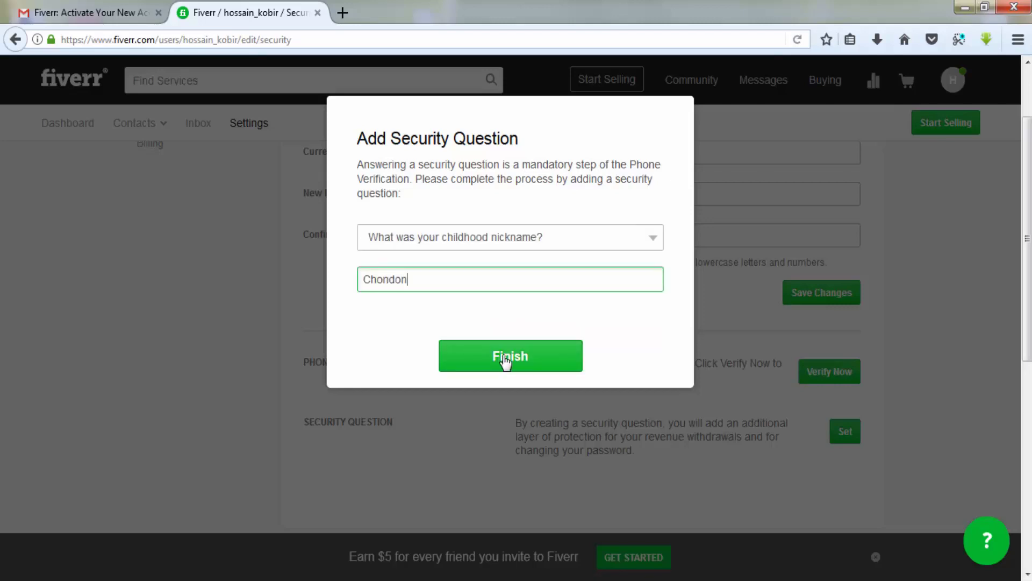
left_click(501, 357)
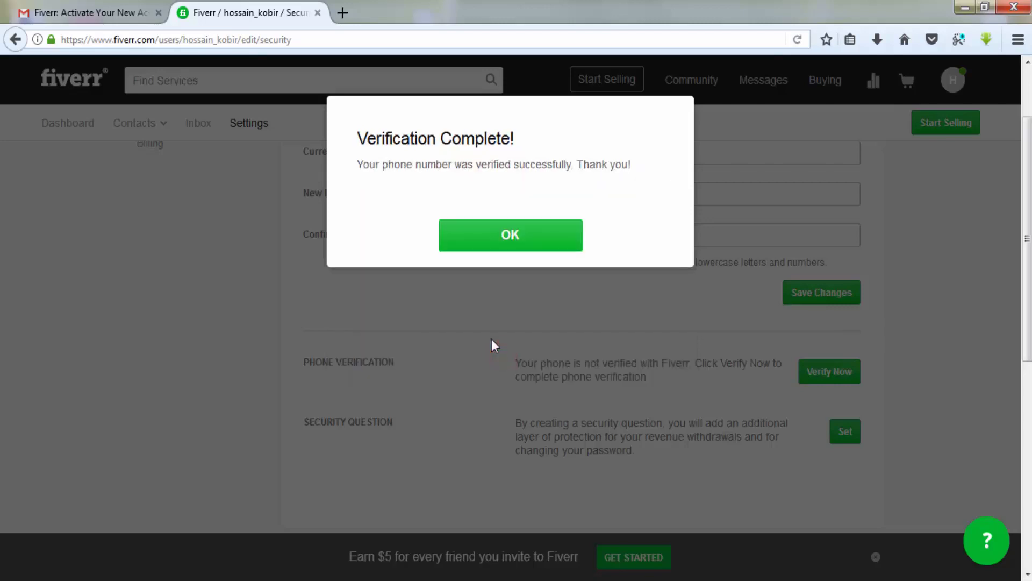
left_click(537, 240)
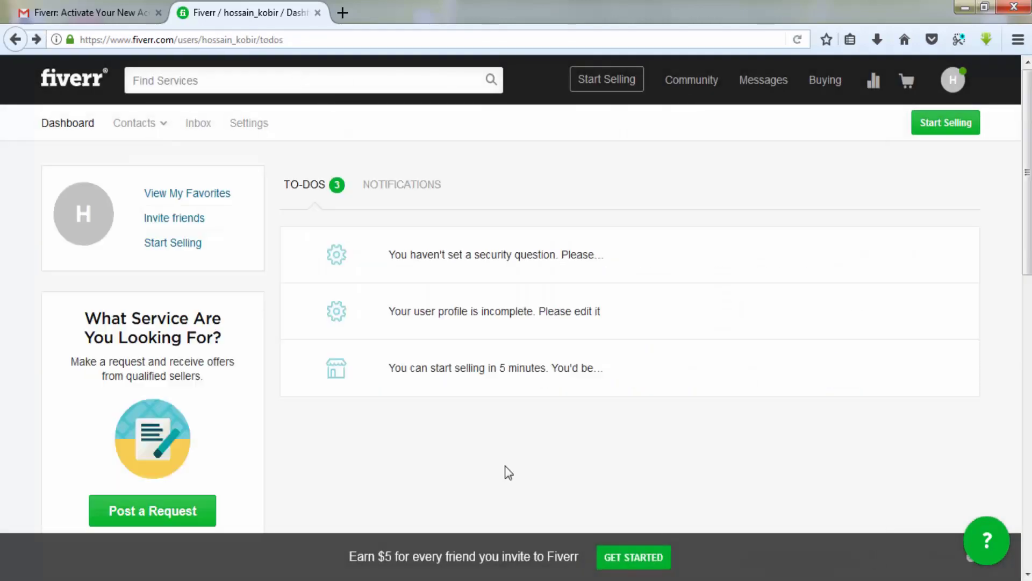
Step: Open the incomplete profile and close the description form without writing one
mouse_move(592, 317)
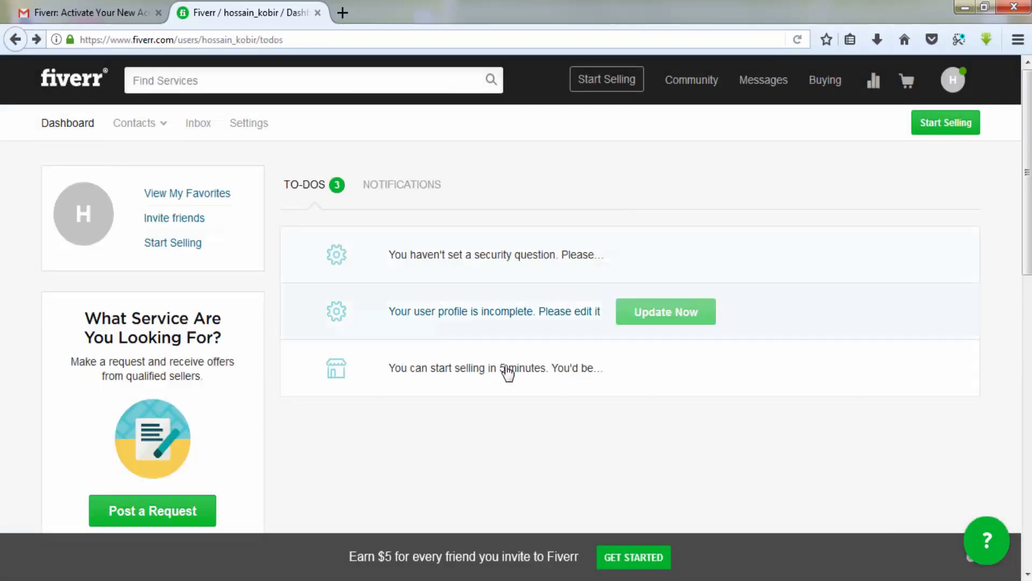
left_click(644, 320)
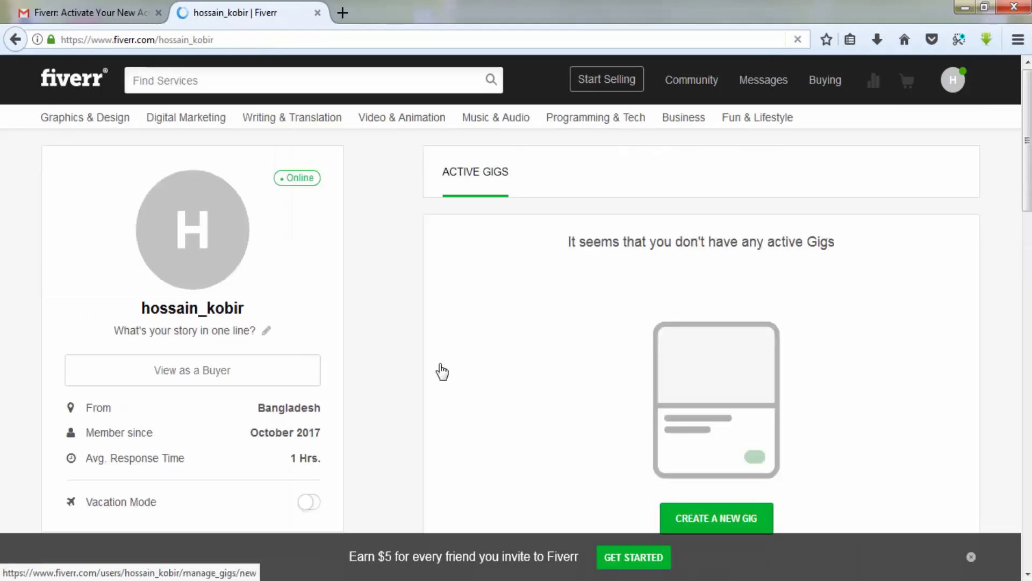
scroll(185, 322, "down", 5)
left_click(285, 322)
left_click(169, 380)
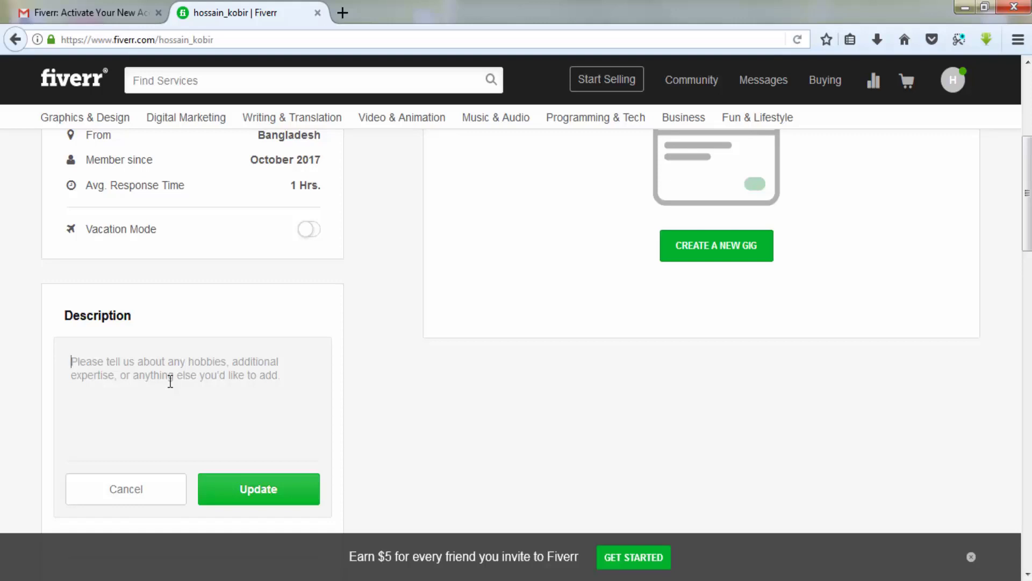
left_click(245, 491)
Step: Start adding English as a language, then cancel without picking a level
left_click(299, 306)
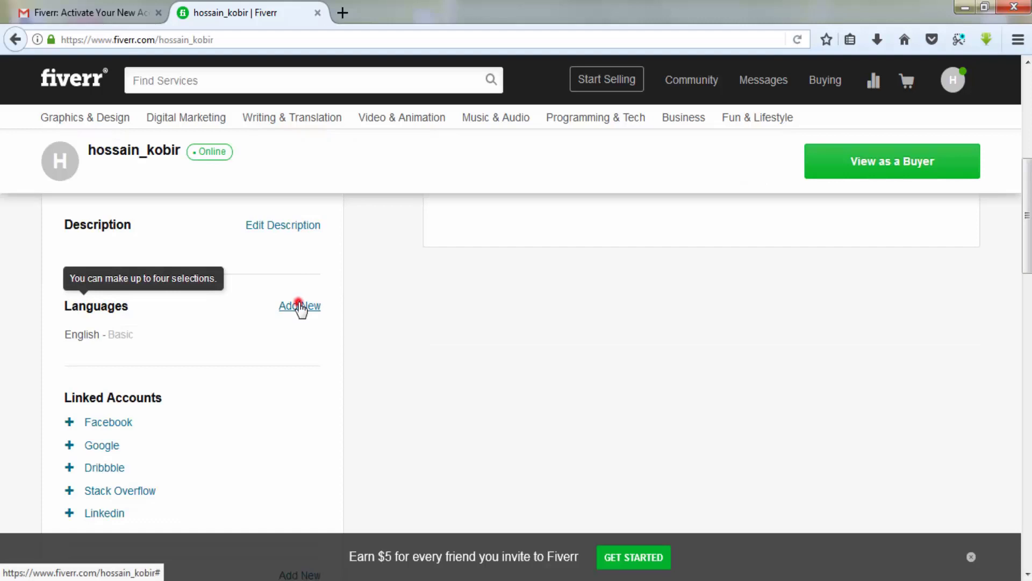
left_click(203, 344)
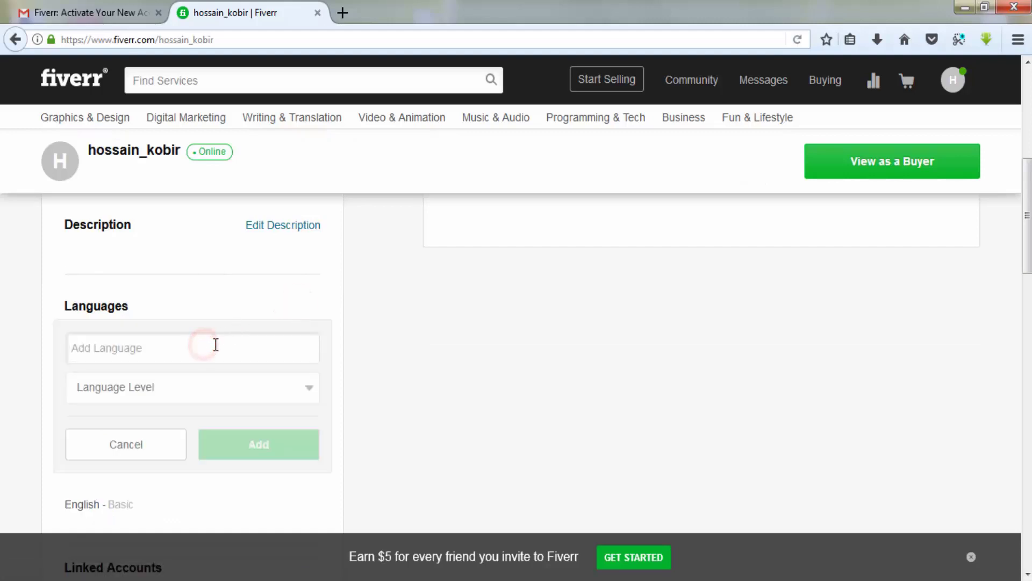
type("e")
left_click(267, 396)
left_click(270, 395)
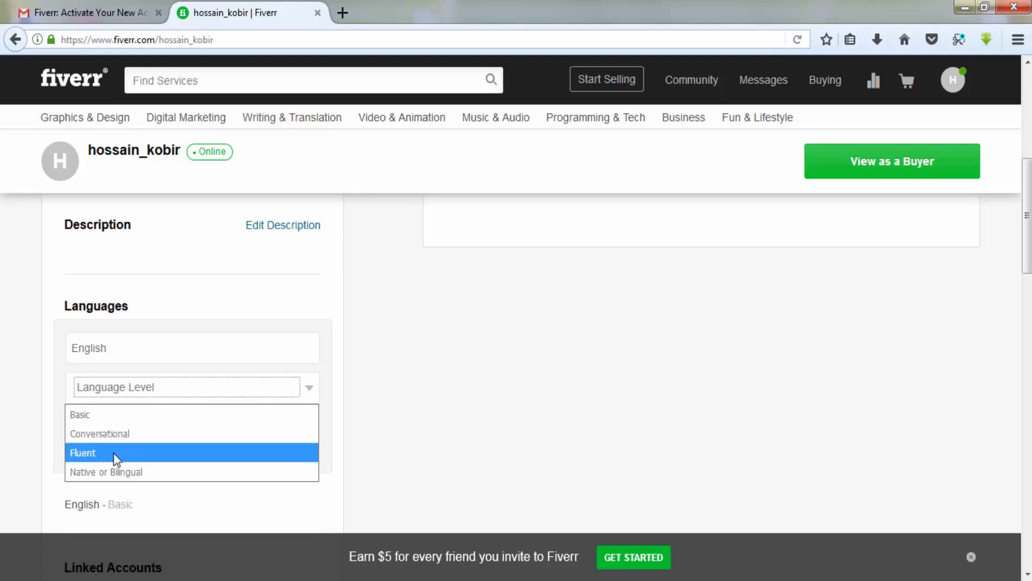
left_click(409, 341)
left_click(234, 446)
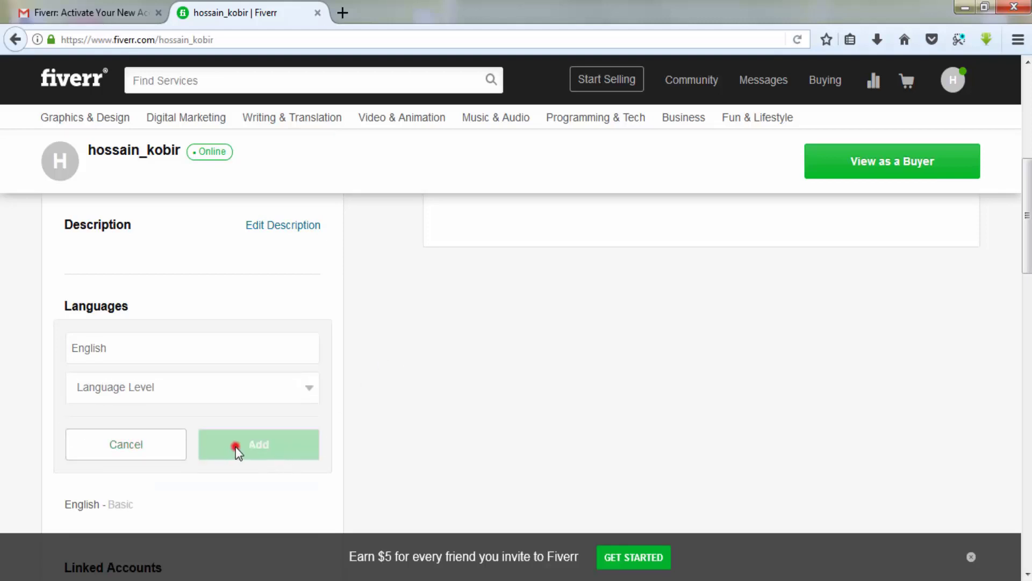
left_click(152, 446)
mouse_move(139, 316)
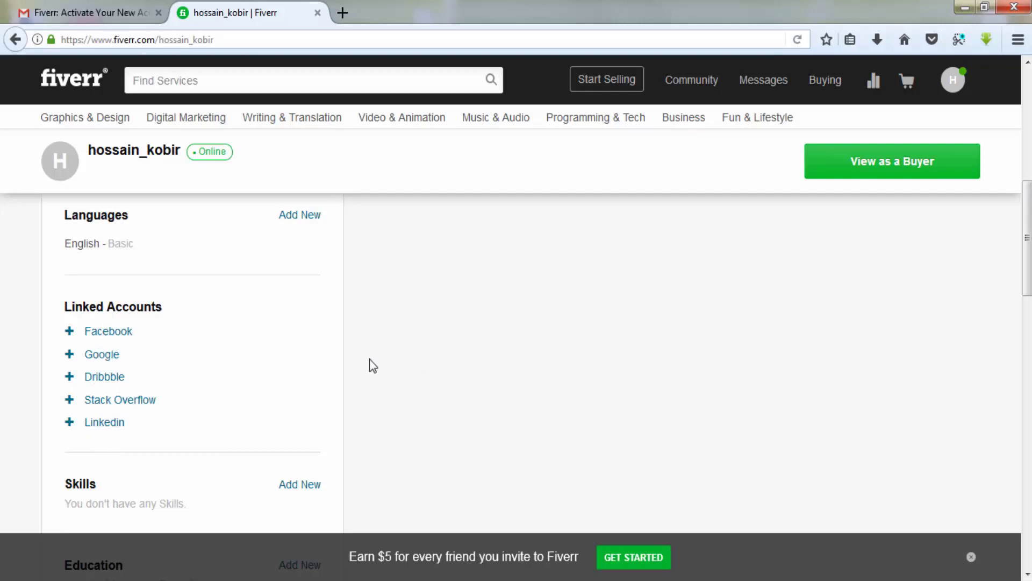
Step: Open the add-skill form and discard it without entering a skill
scroll(431, 342, "down", 2)
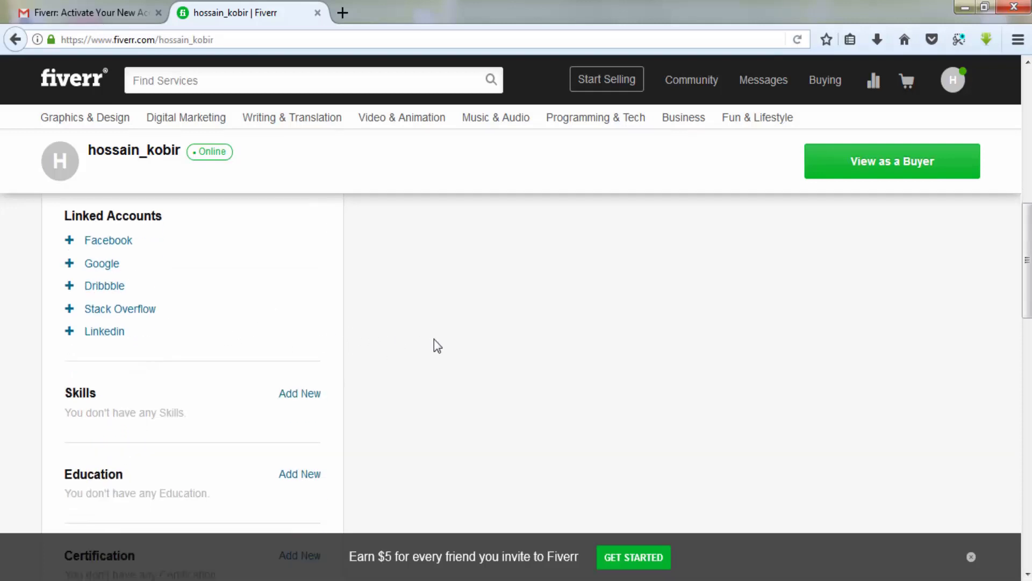
scroll(419, 349, "down", 2)
mouse_move(69, 320)
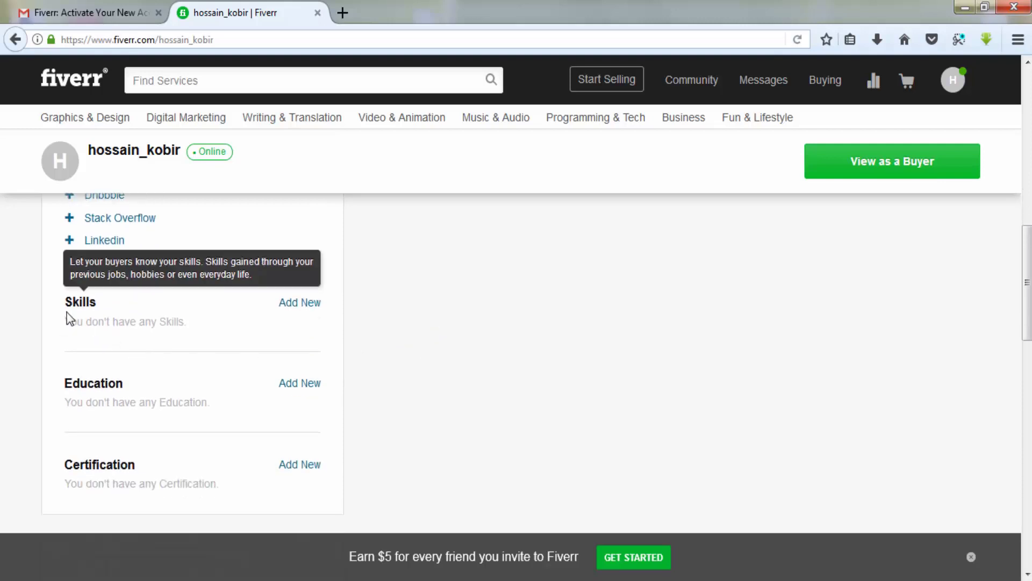
left_click(296, 300)
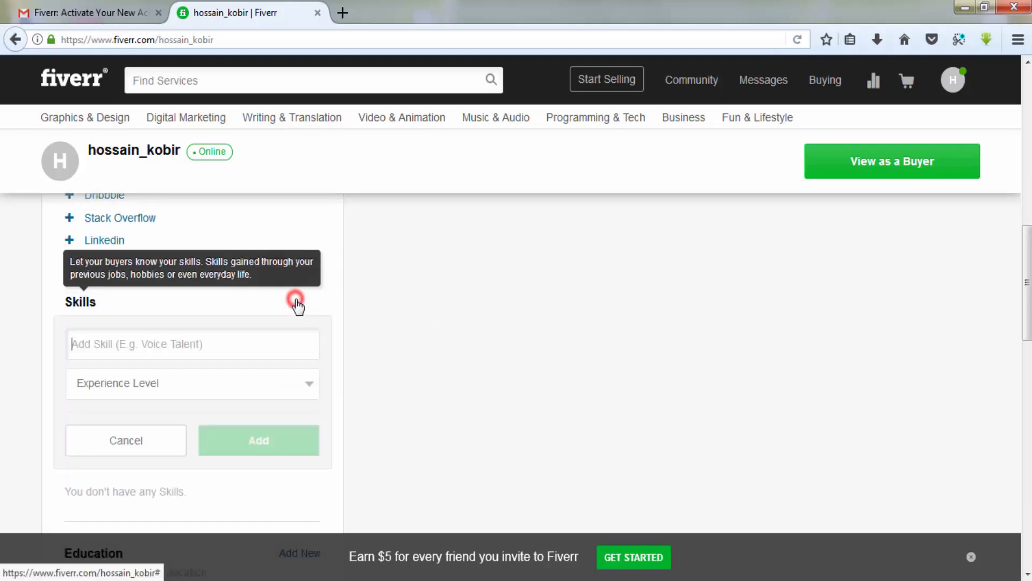
left_click(148, 344)
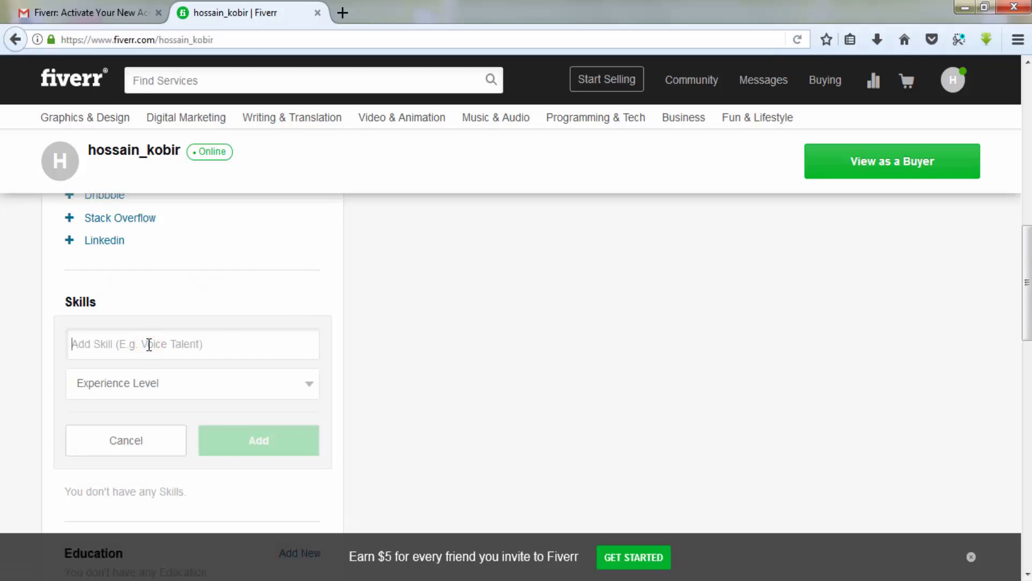
left_click(393, 389)
left_click(110, 440)
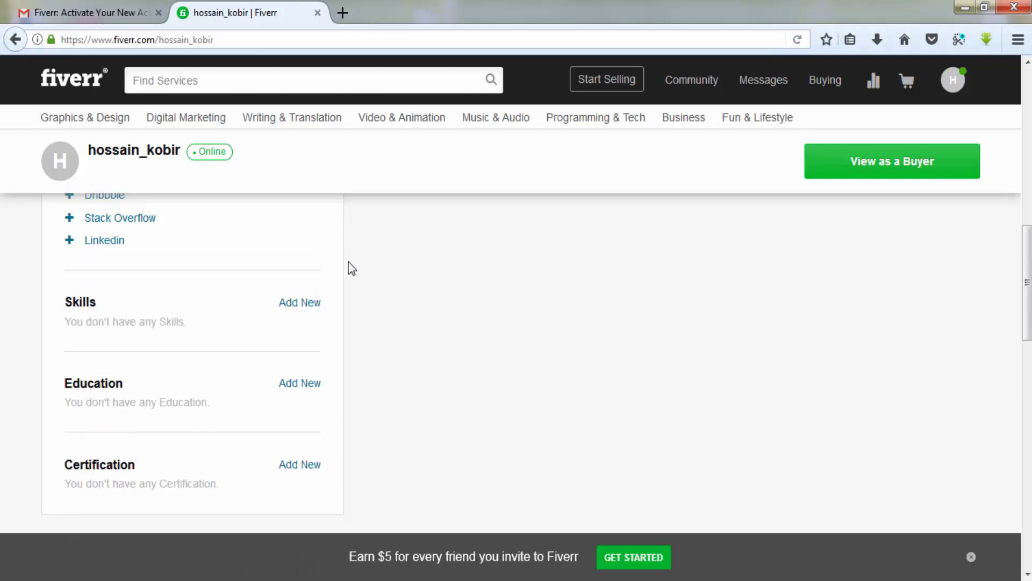
Step: Add Graphic Designer as a profile skill at Intermediate experience level
left_click(301, 304)
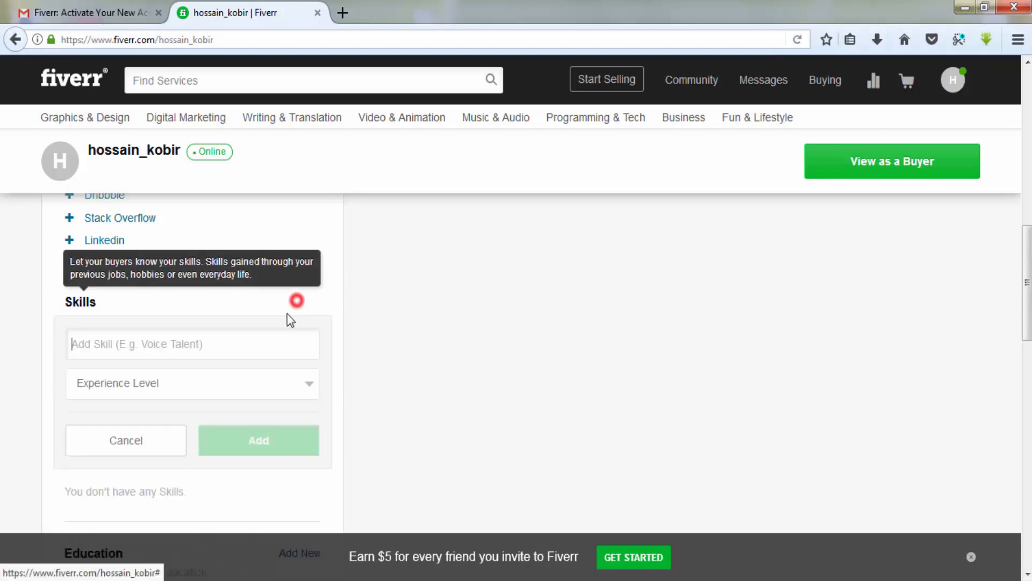
left_click(152, 344)
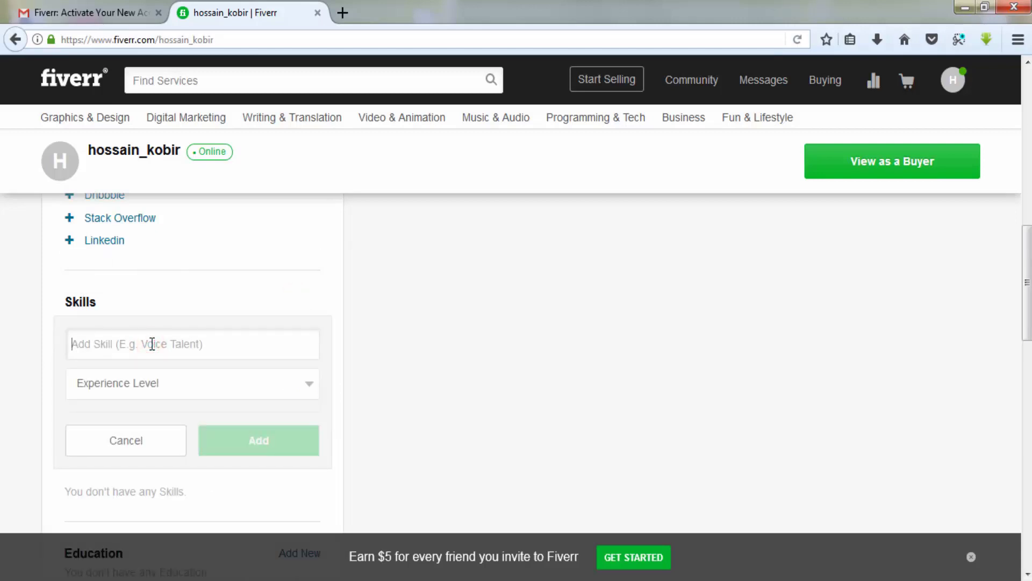
type("Graphi")
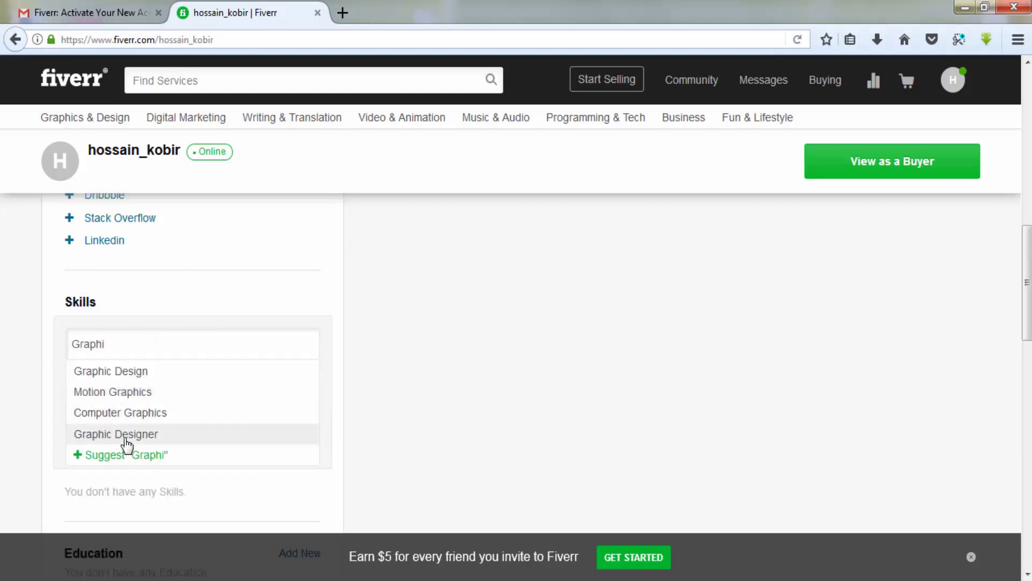
left_click(123, 436)
left_click(451, 390)
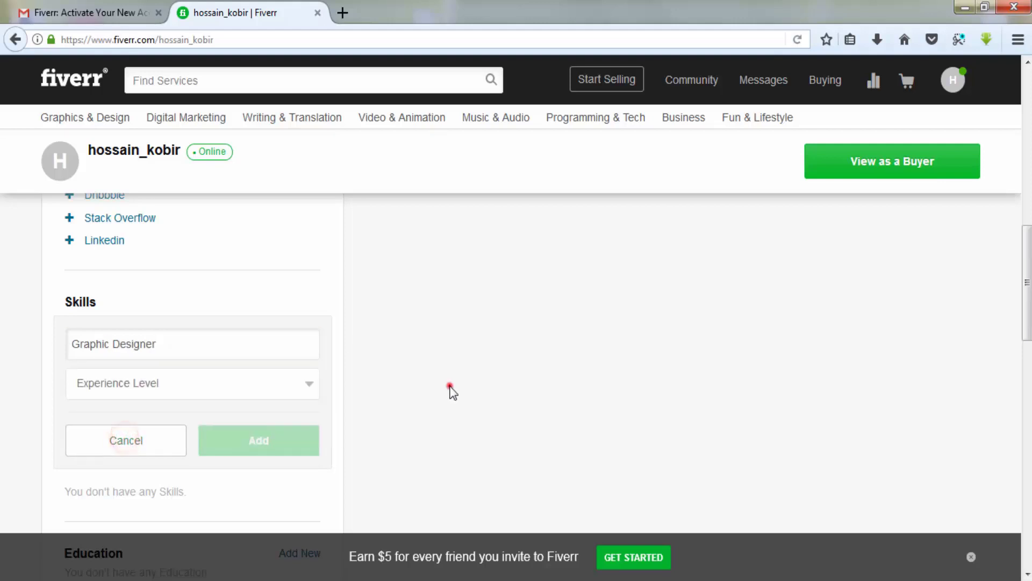
left_click(295, 382)
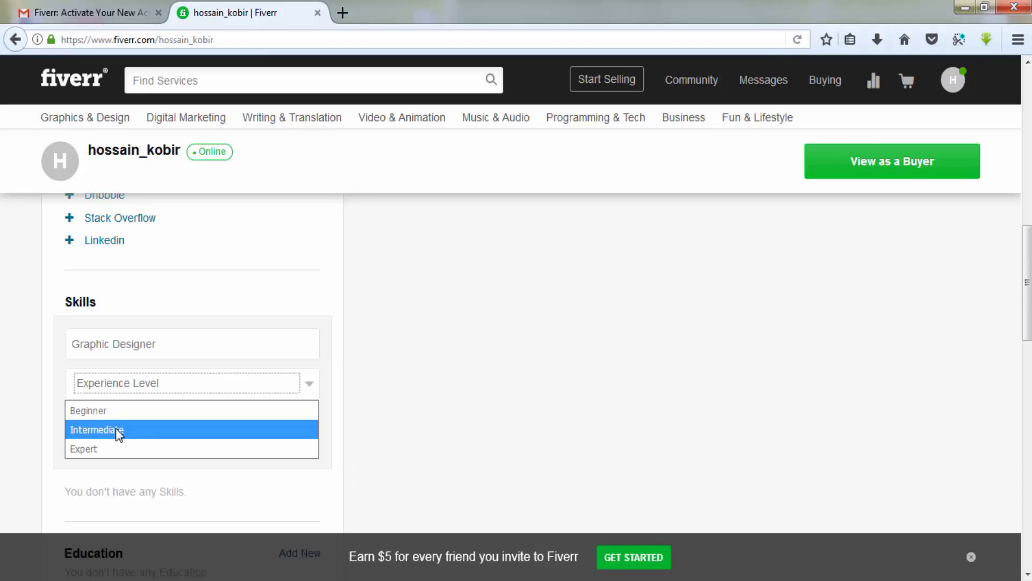
left_click(100, 430)
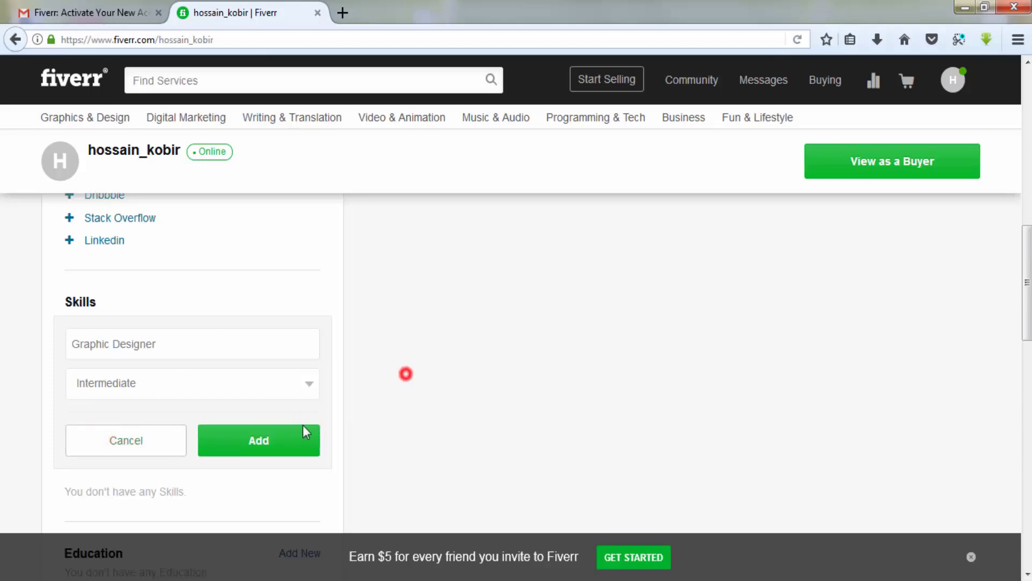
left_click(283, 435)
Step: Add the suggested Logo Design skill at Intermediate level
scroll(161, 289, "down", 3)
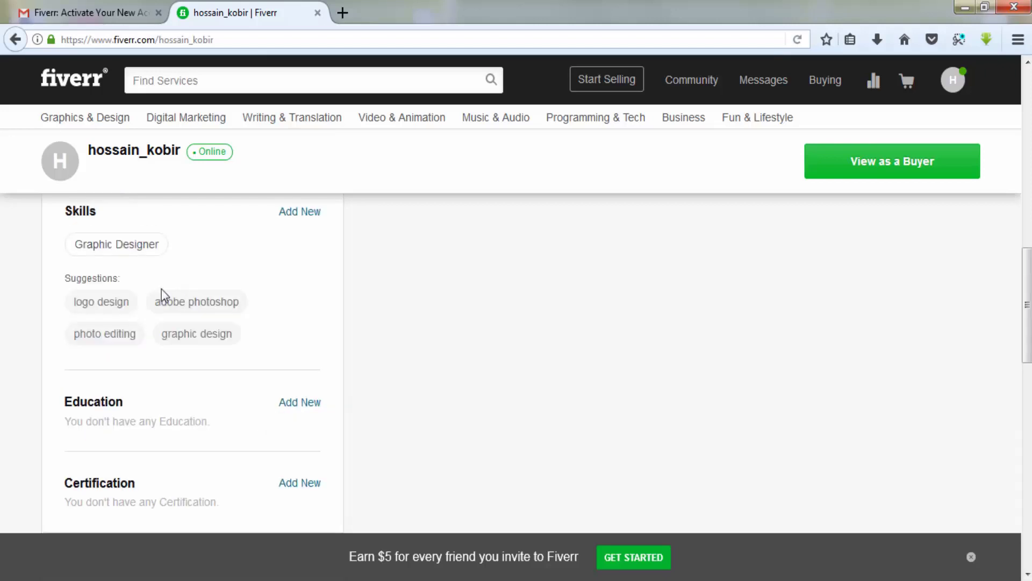
left_click(105, 302)
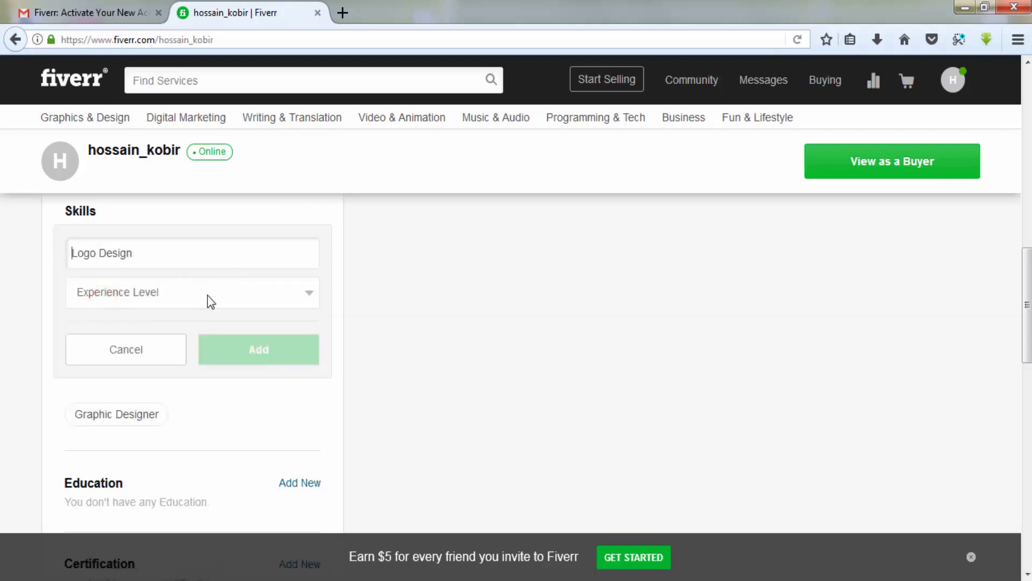
left_click(309, 294)
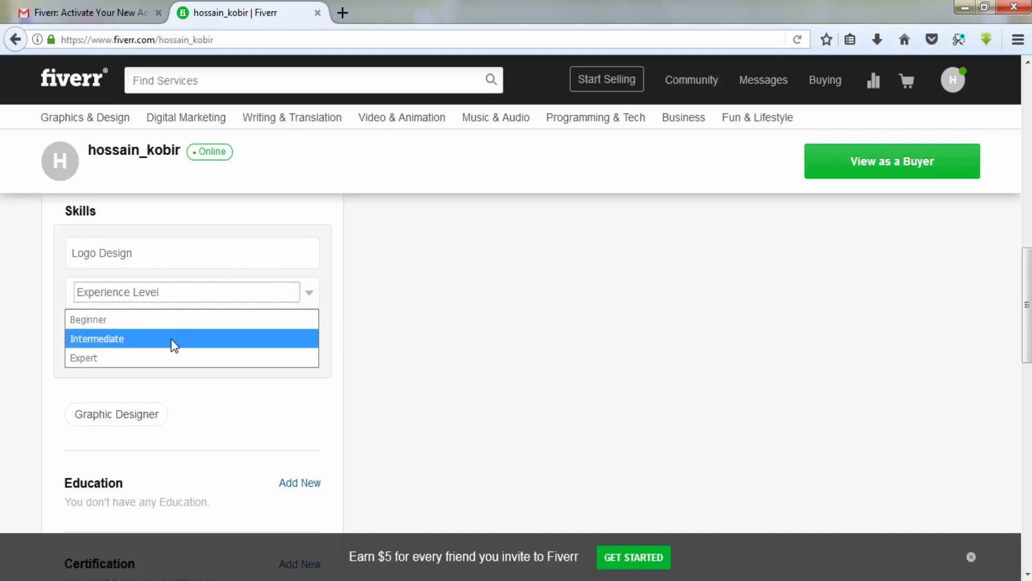
left_click(144, 346)
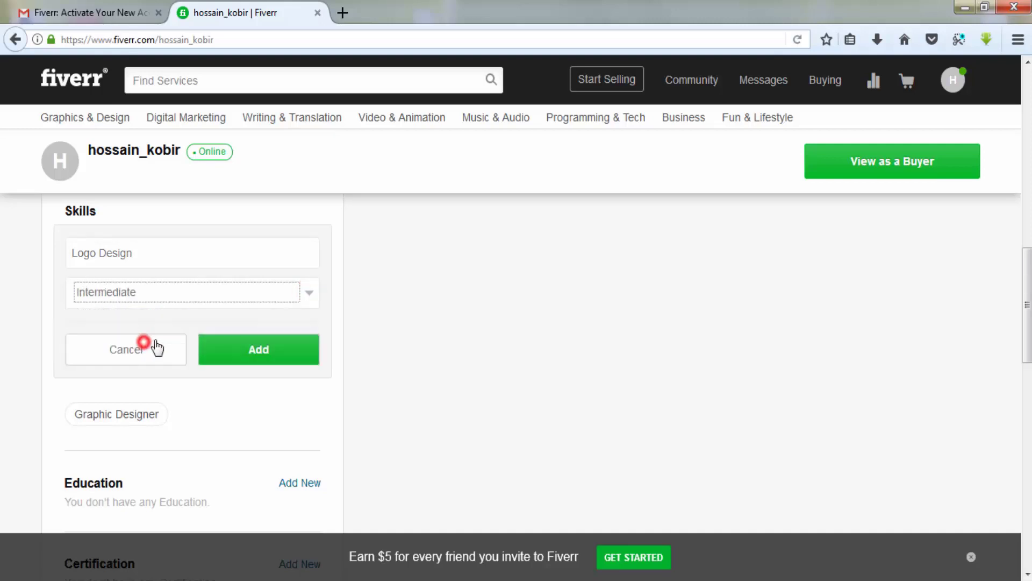
left_click(251, 349)
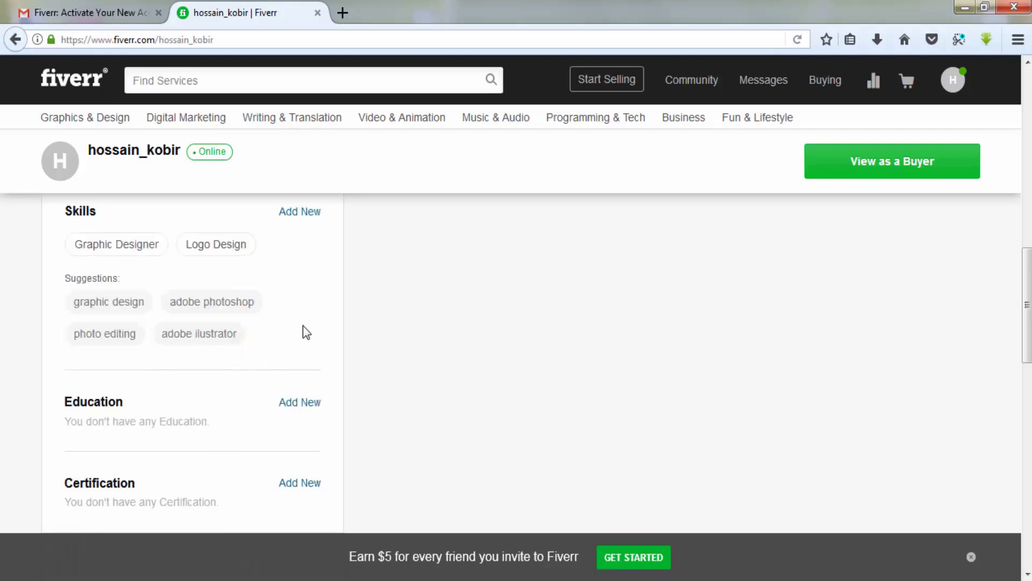
scroll(293, 322, "down", 1)
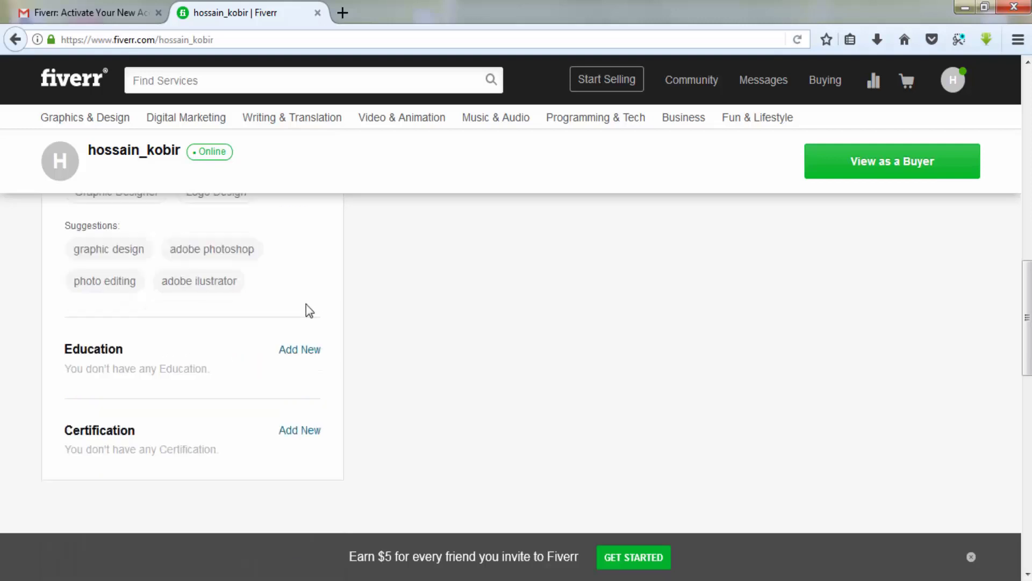
left_click(292, 352)
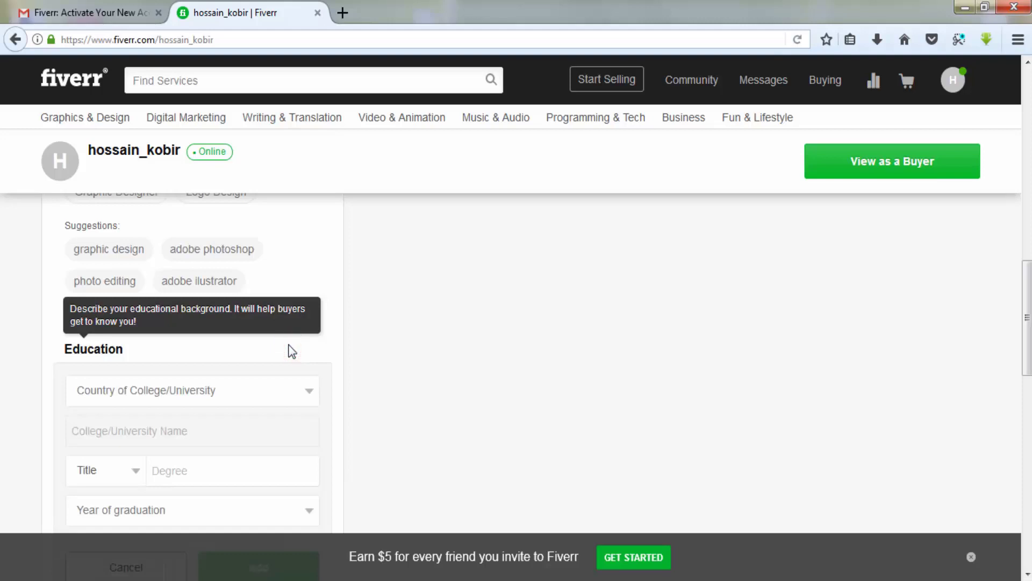
scroll(288, 344, "down", 2)
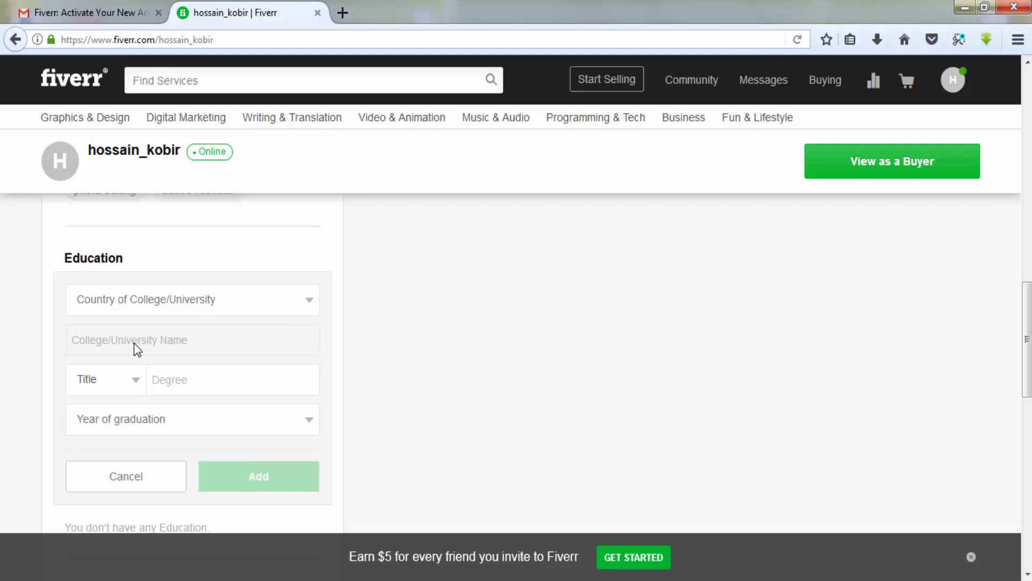
left_click(137, 385)
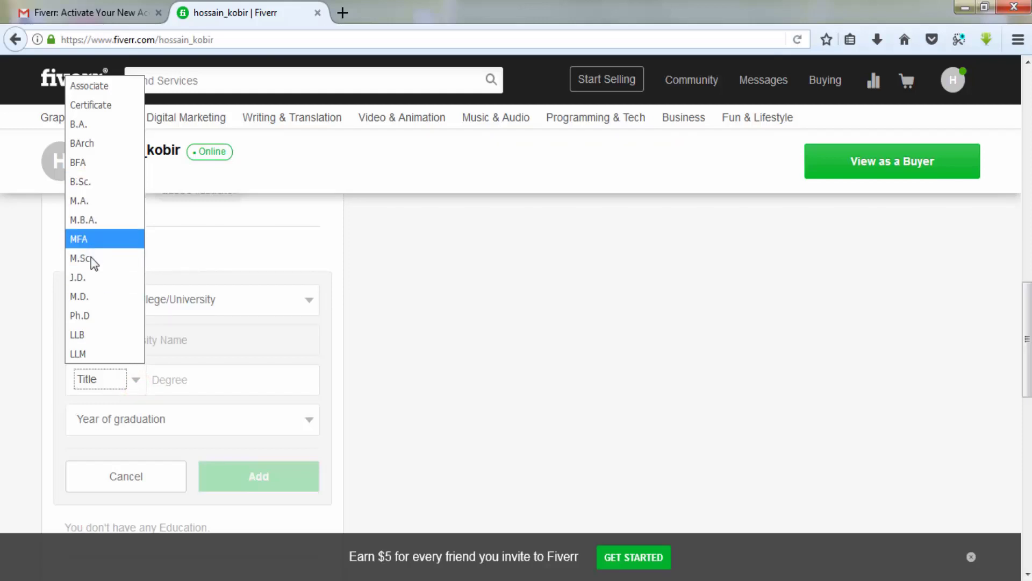
left_click(436, 268)
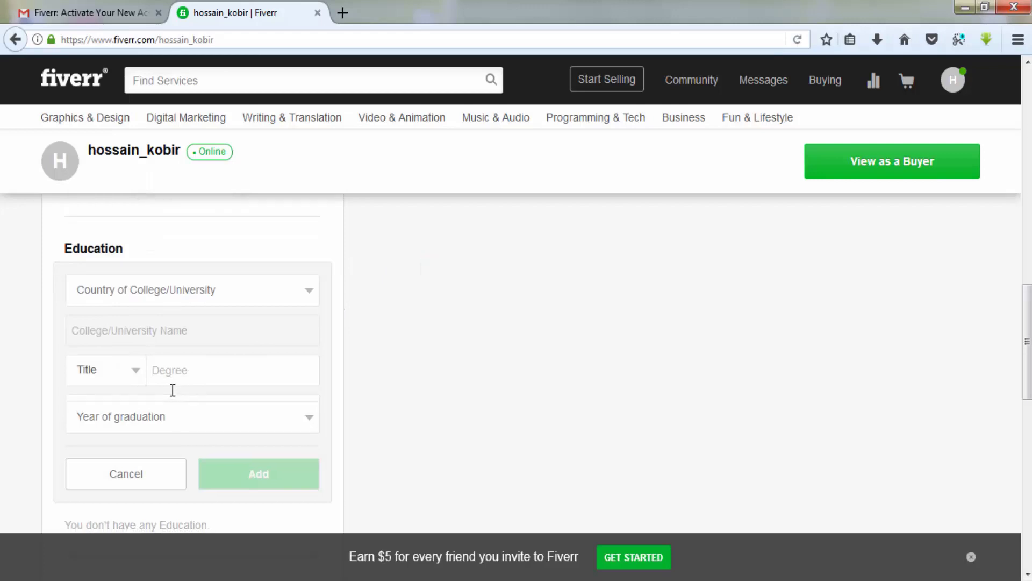
scroll(173, 390, "down", 3)
left_click(233, 332)
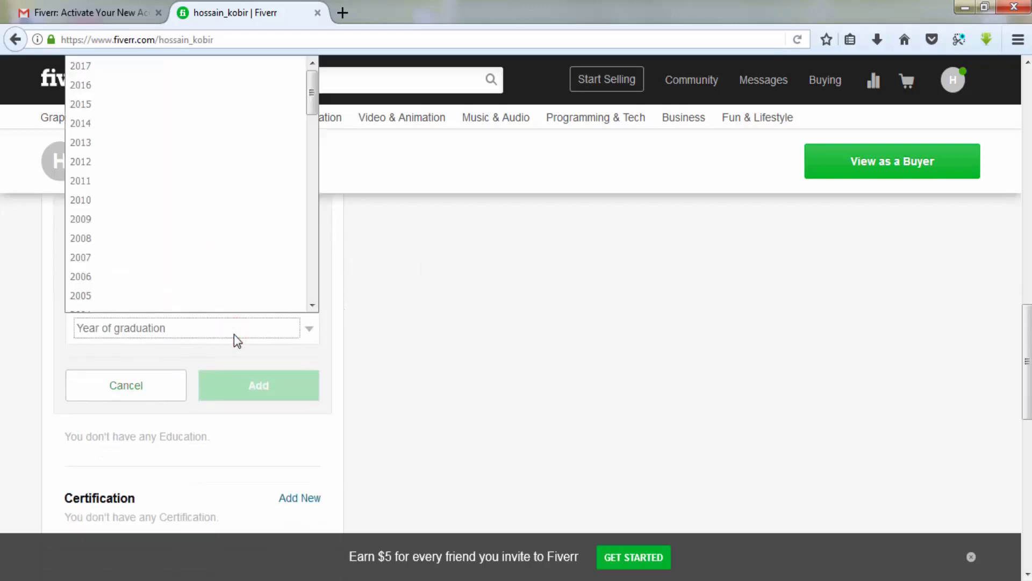
left_click(234, 334)
left_click(282, 385)
left_click(112, 387)
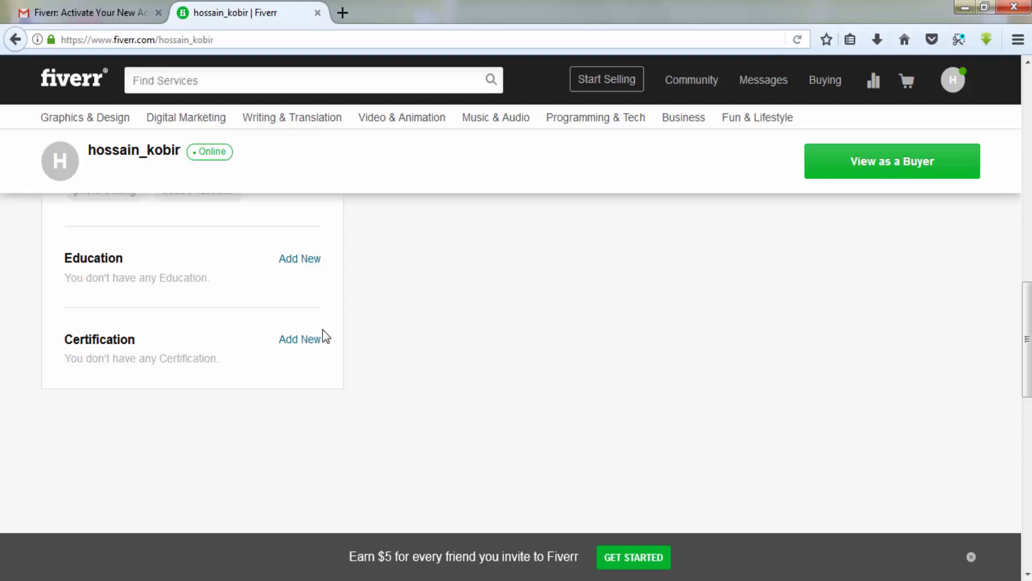
scroll(384, 369, "up", 1)
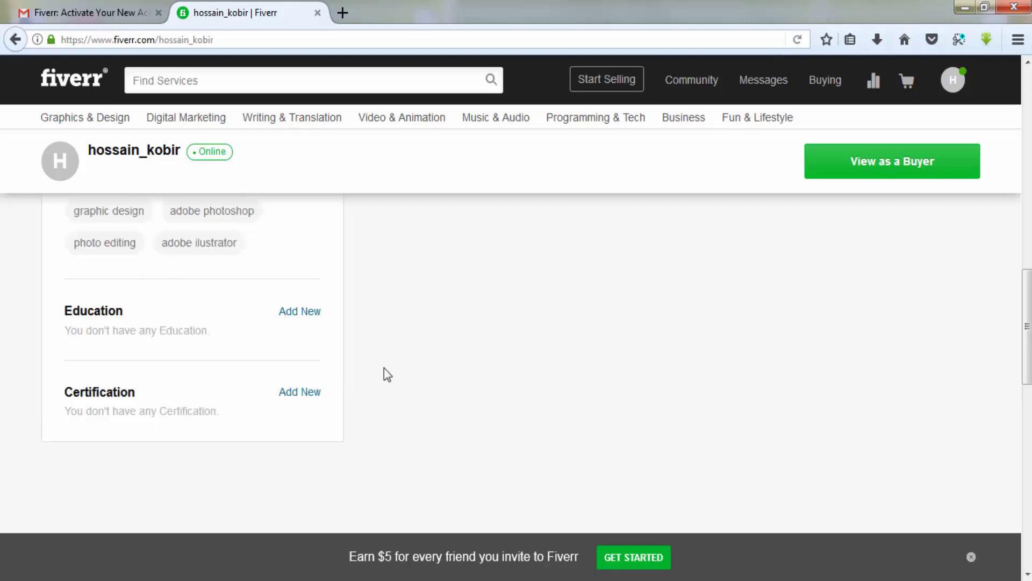
scroll(421, 361, "up", 15)
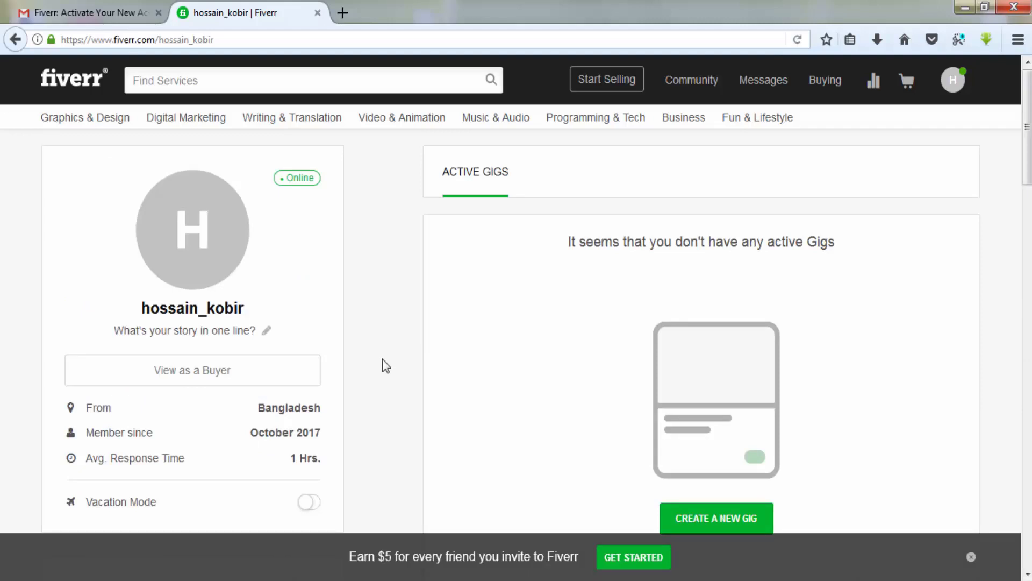
scroll(386, 366, "down", 2)
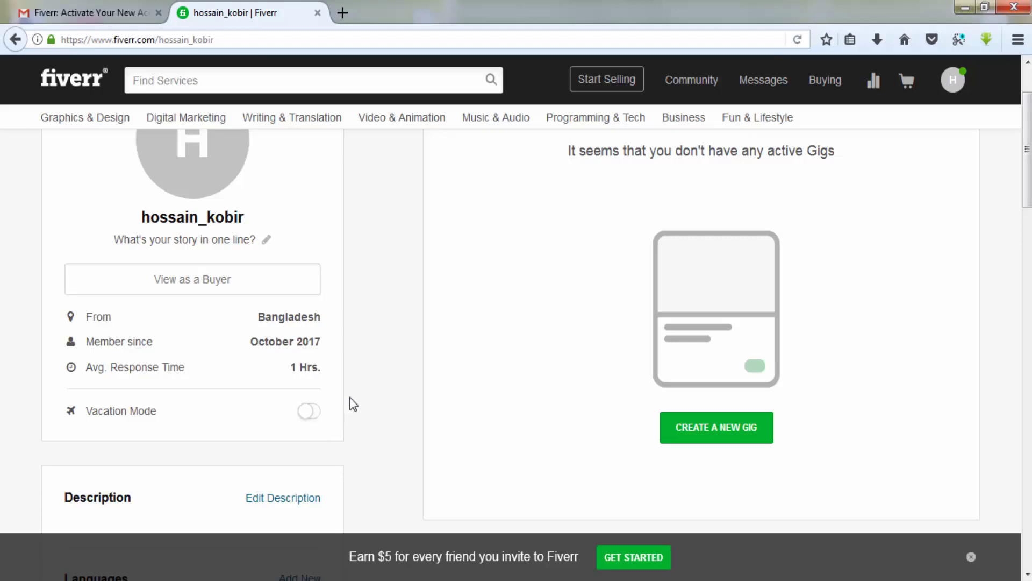
scroll(380, 373, "down", 7)
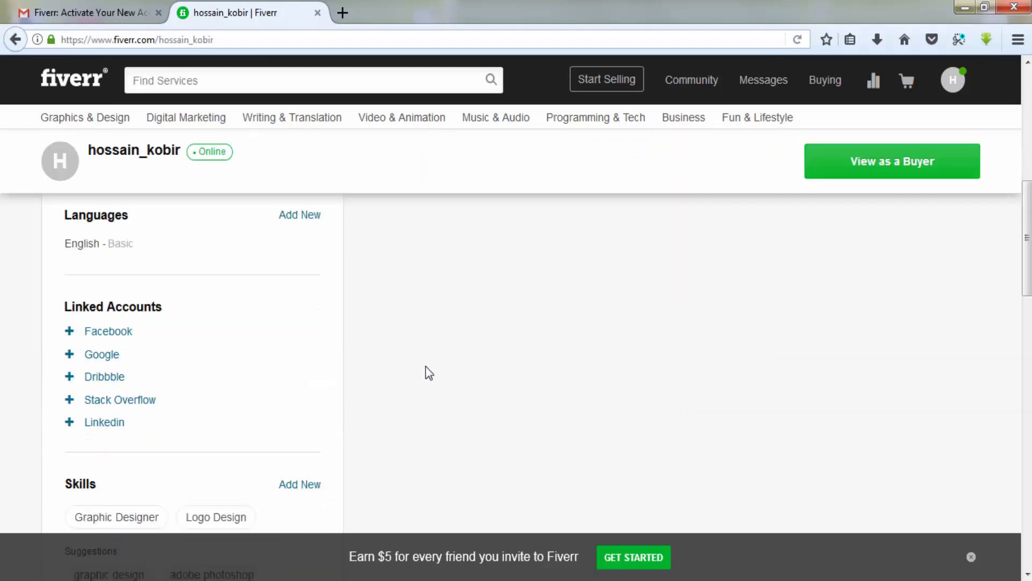